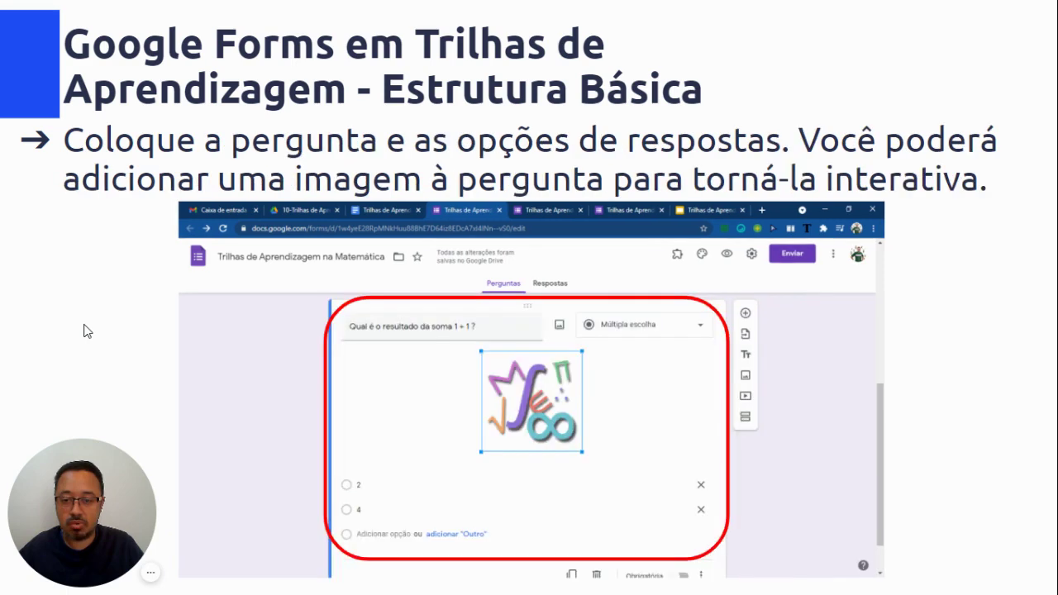
key(Right)
key(Right)
key(Right)
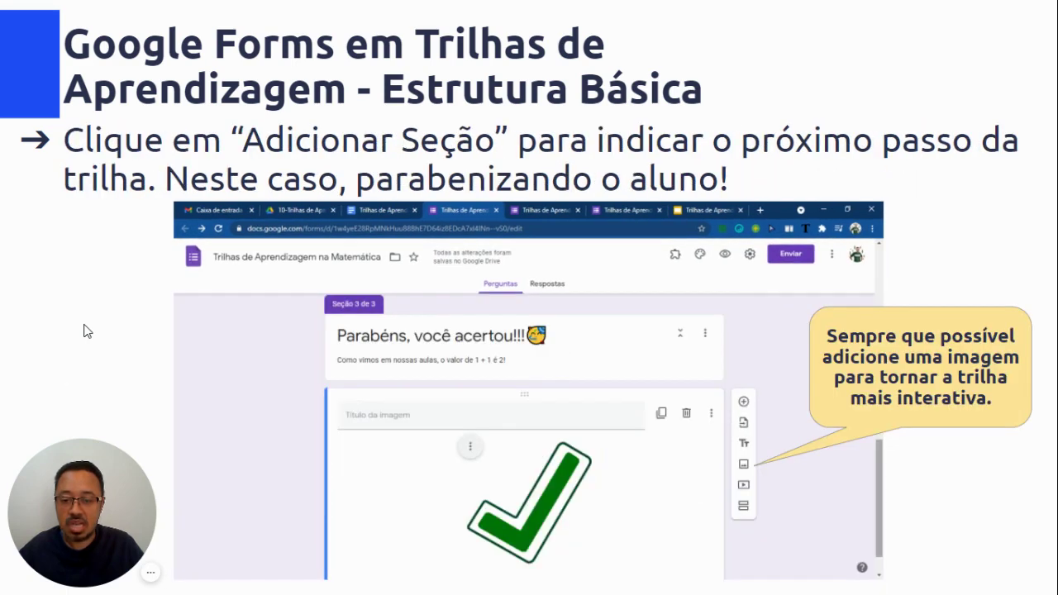
key(Right)
key(Right)
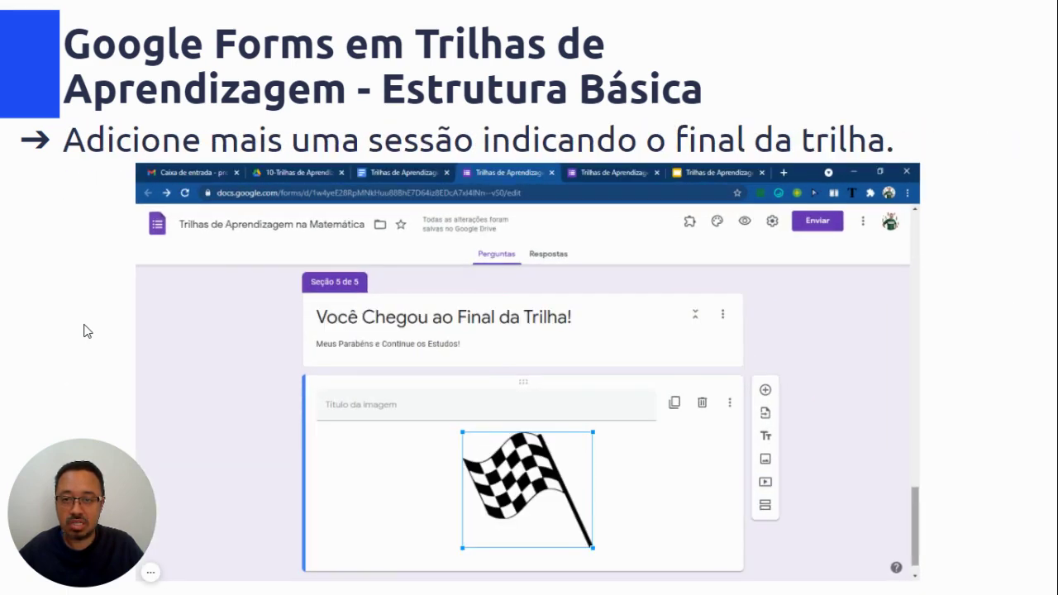
key(Right)
key(Right)
key(Right)
key(Right)
key(Right)
key(Right)
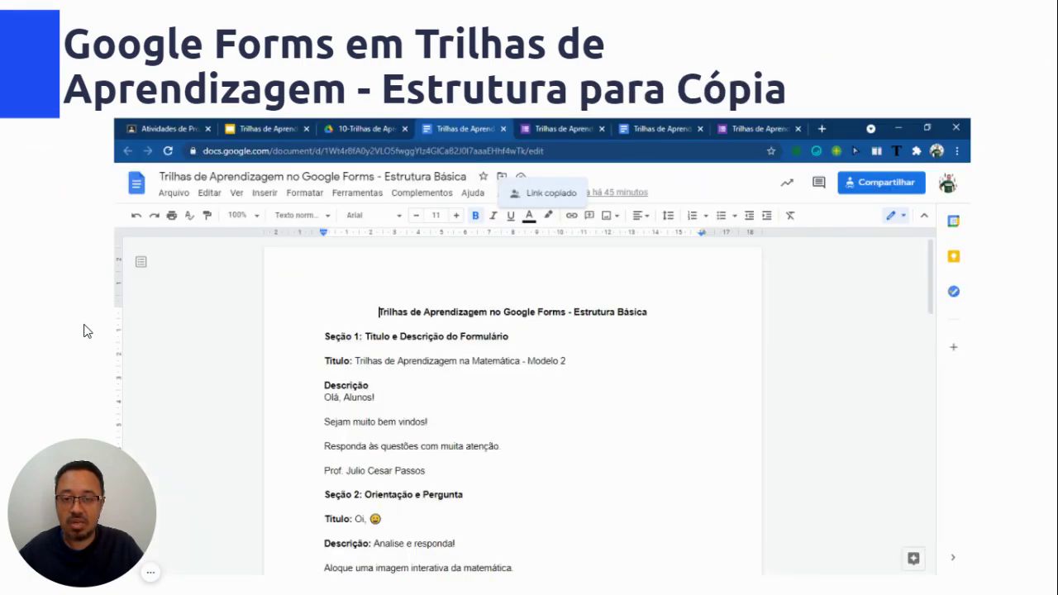
key(Right)
key(Right)
key(Left)
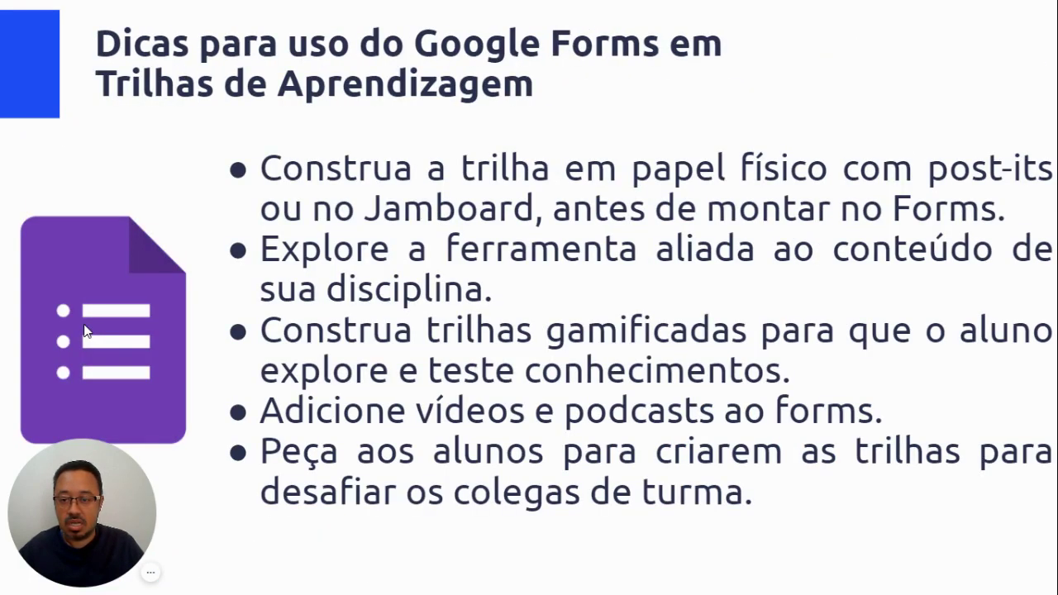
key(Right)
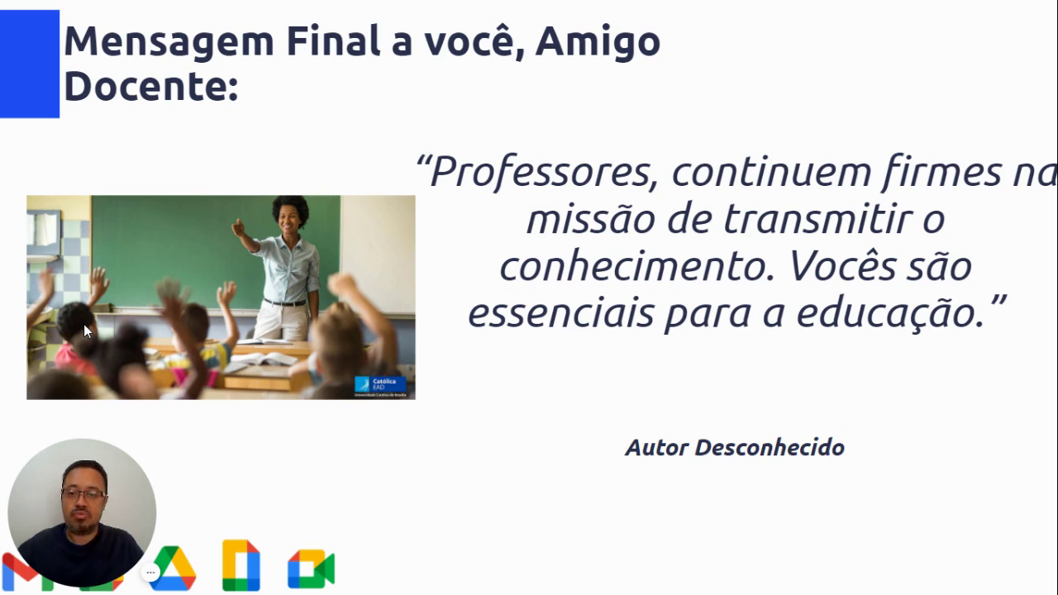
Exit the slideshow and view the "Estrutura Trilhas de Aprendizagem no Google Forms - Estrutura Básica" document
key(Escape)
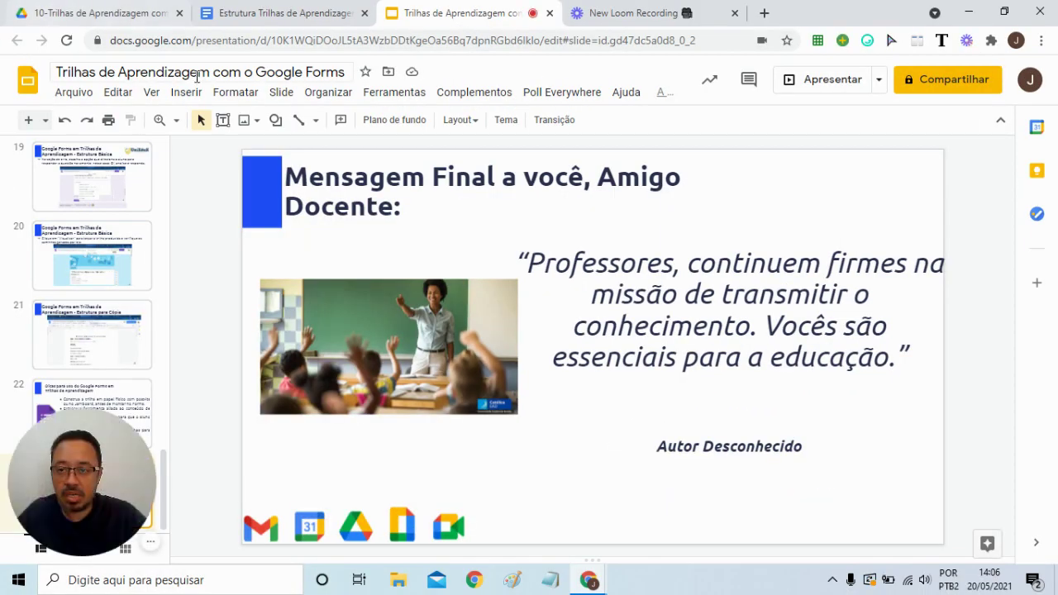
click(281, 13)
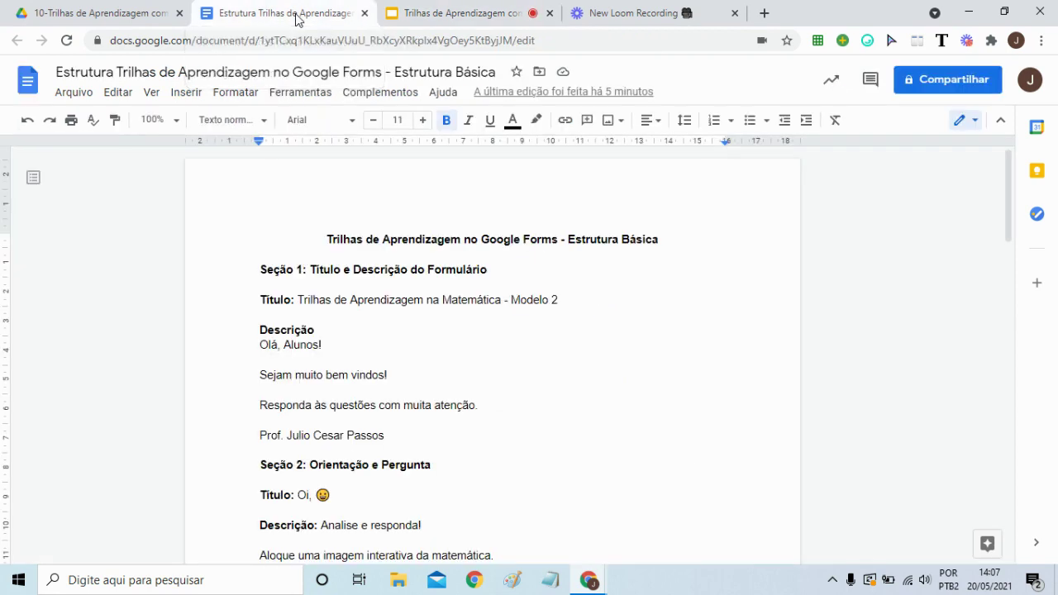
click(330, 241)
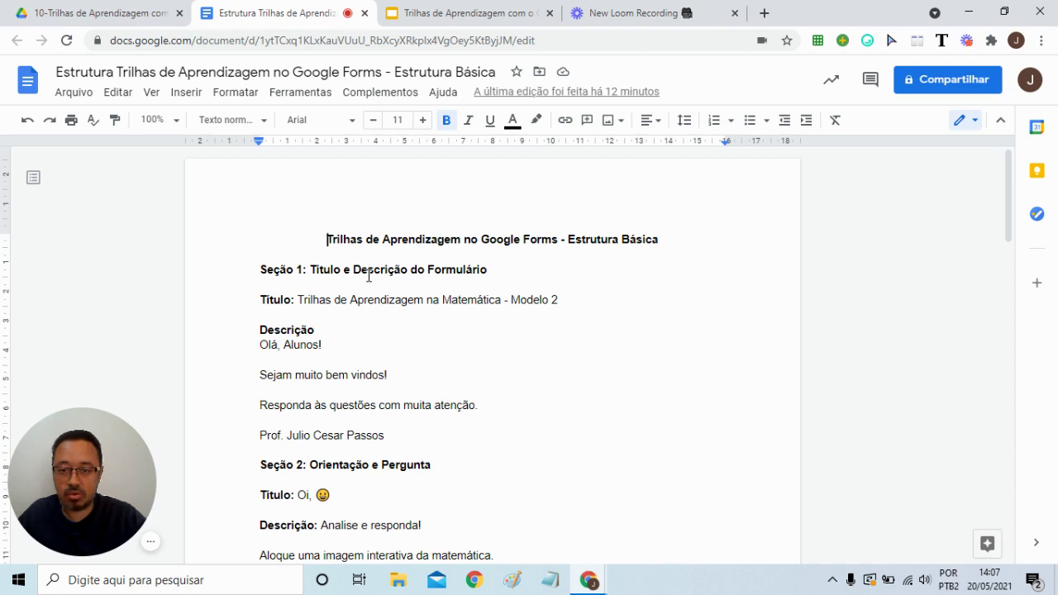
scroll(368, 276, down, 1)
scroll(366, 276, up, 1)
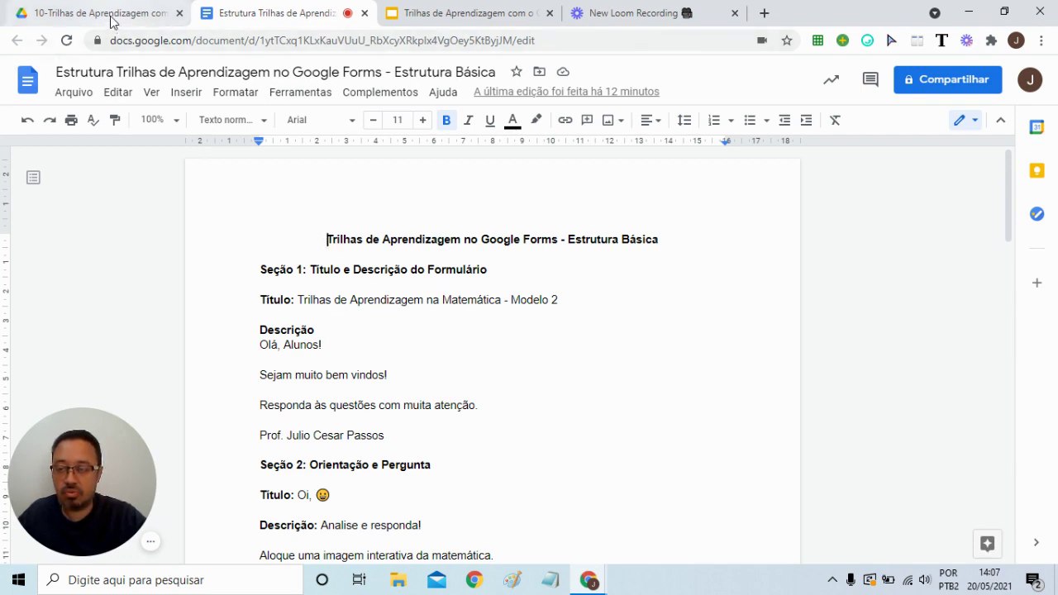
Open Google Forms from the Google homepage in a new browser tab and create a blank form
click(766, 14)
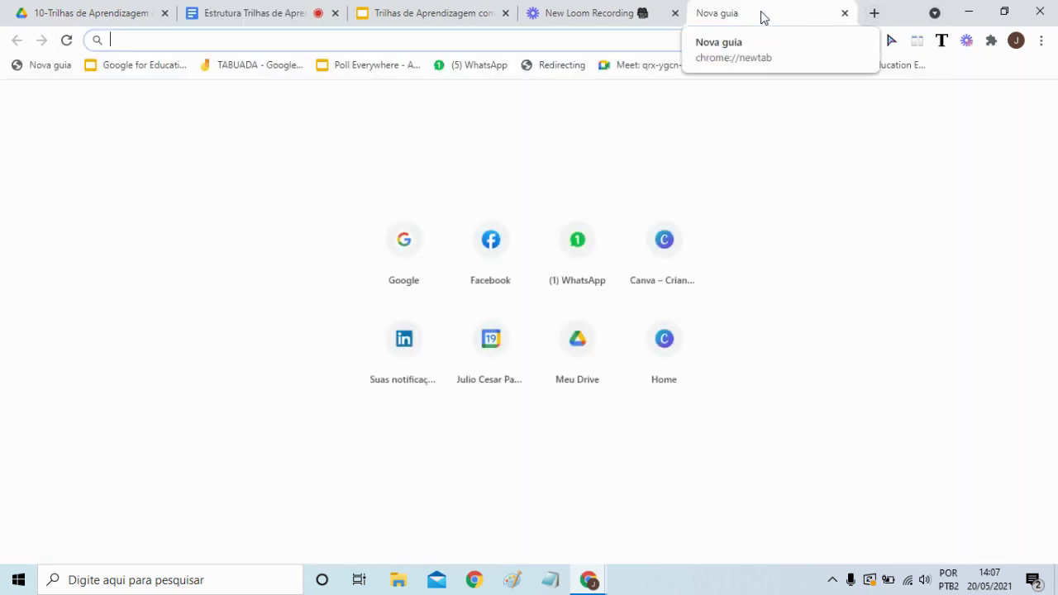
click(408, 253)
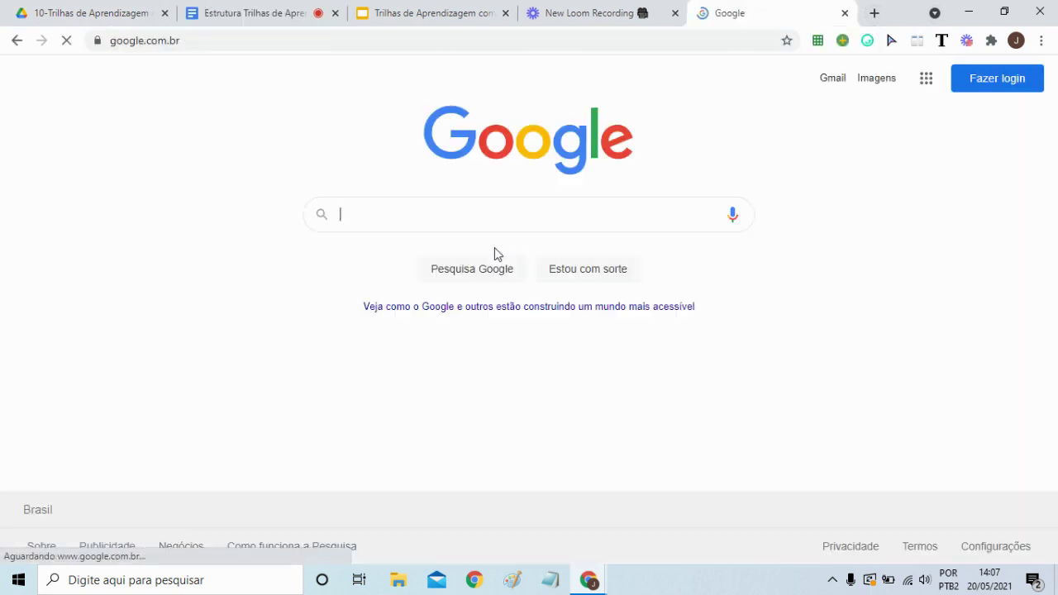
click(927, 80)
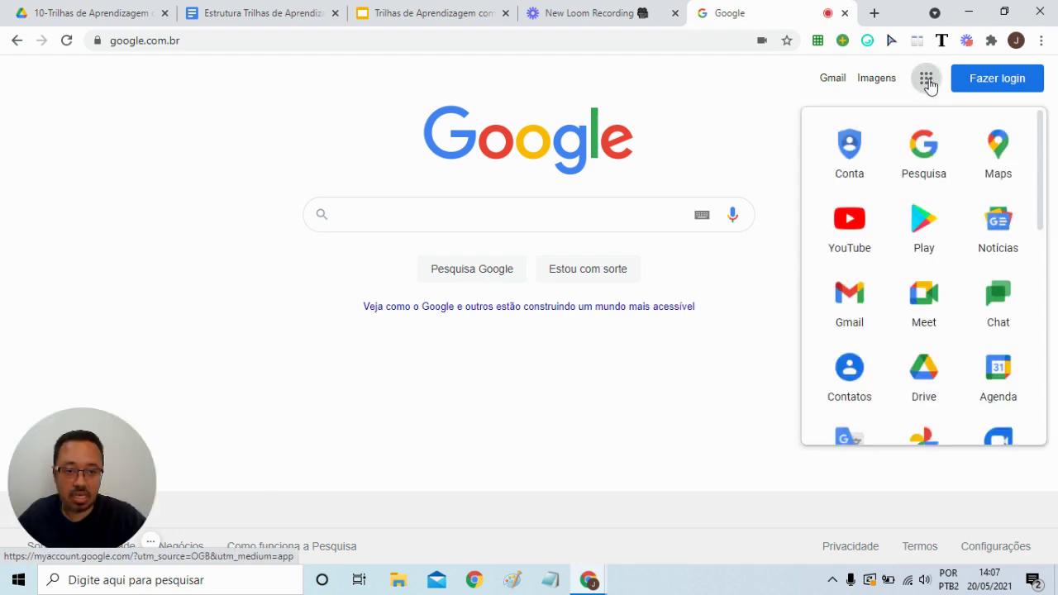
scroll(918, 238, down, 6)
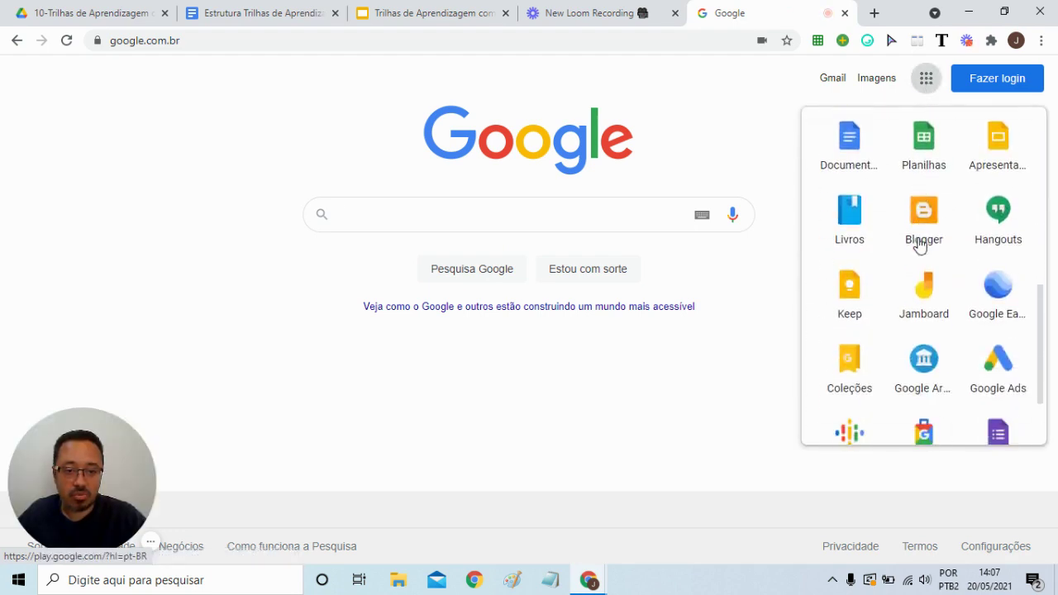
scroll(920, 245, down, 2)
scroll(940, 277, up, 6)
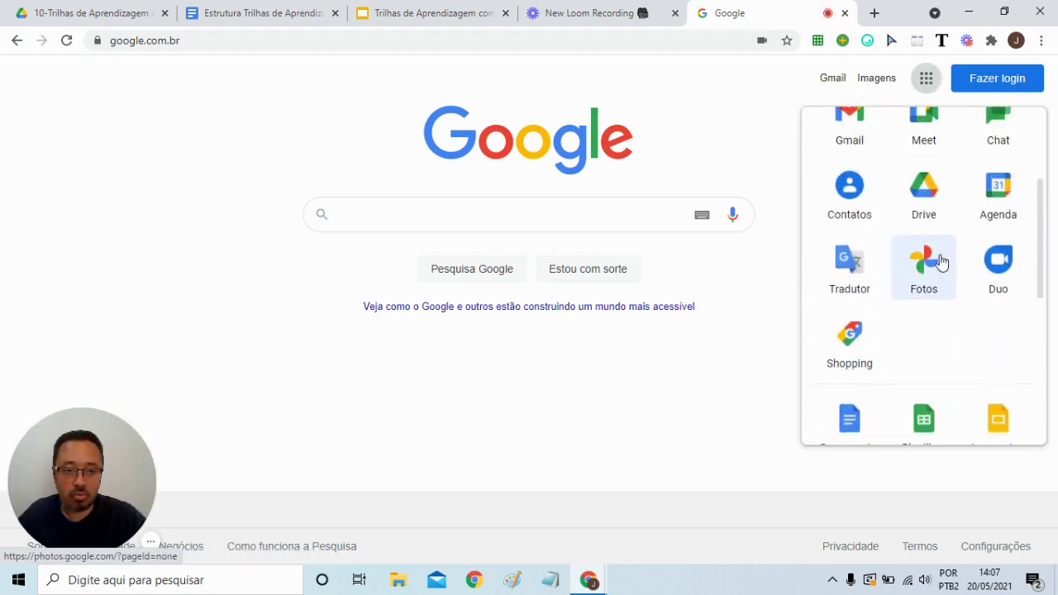
scroll(942, 240, down, 3)
scroll(967, 286, down, 3)
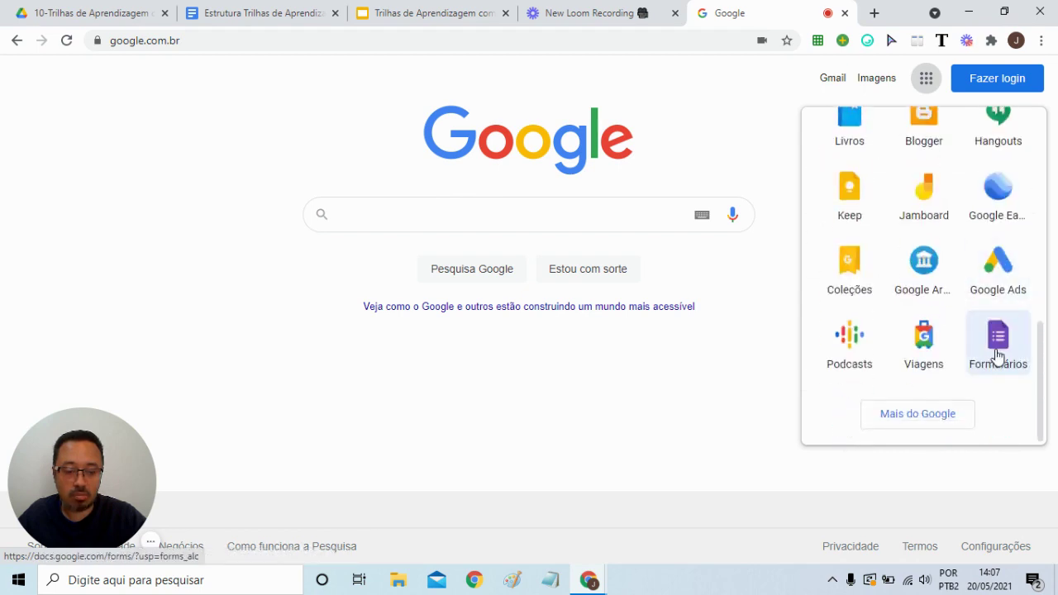
click(1001, 349)
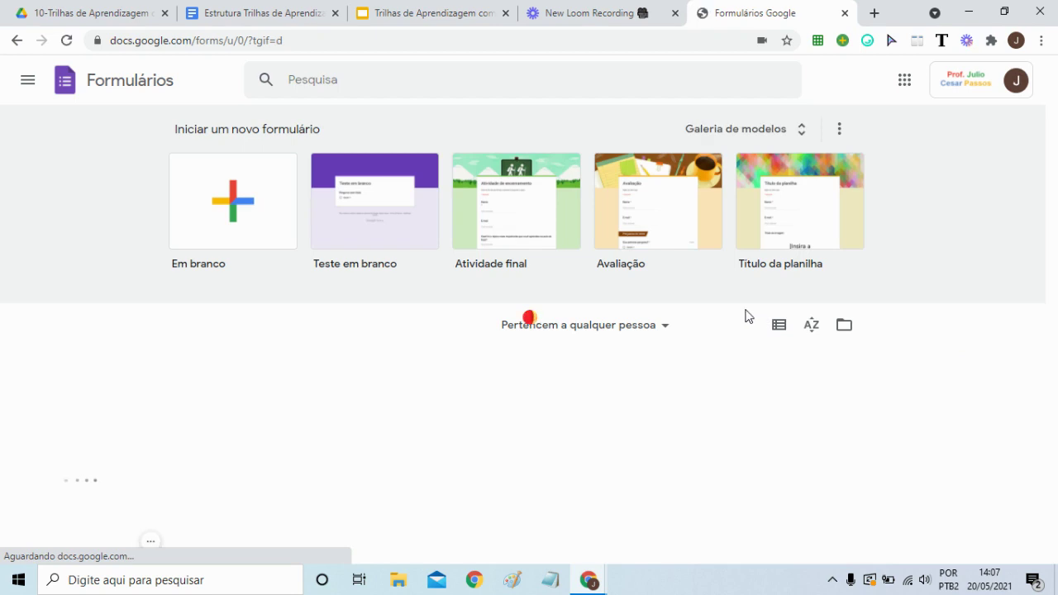
click(240, 214)
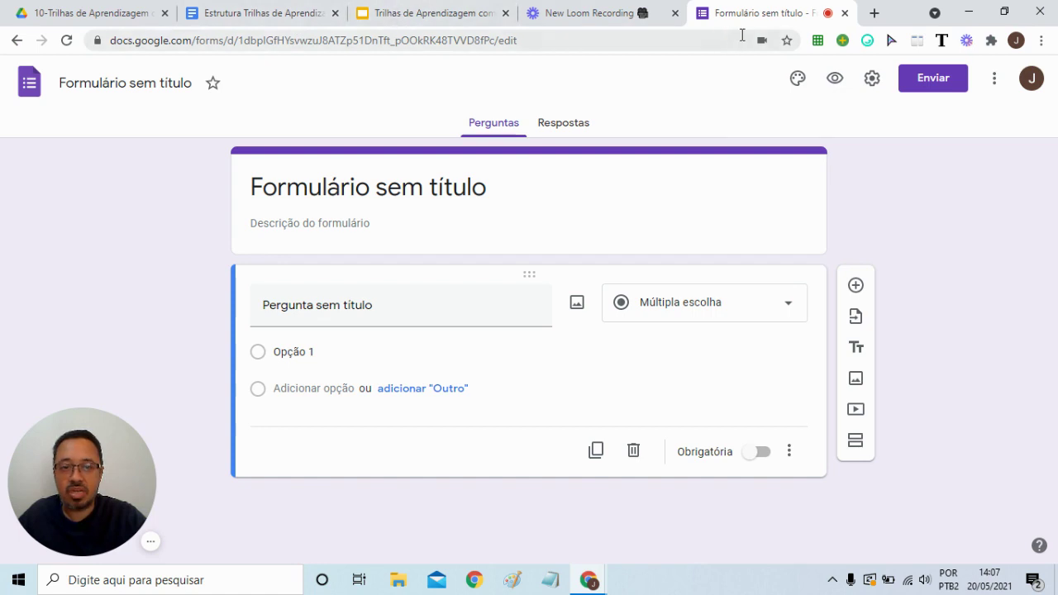
Copy the Section 1 title from the structure document and name and title the form "Trilhas de Aprendizagem na Matemática - Modelo", without the 2
drag(252, 16, 596, 30)
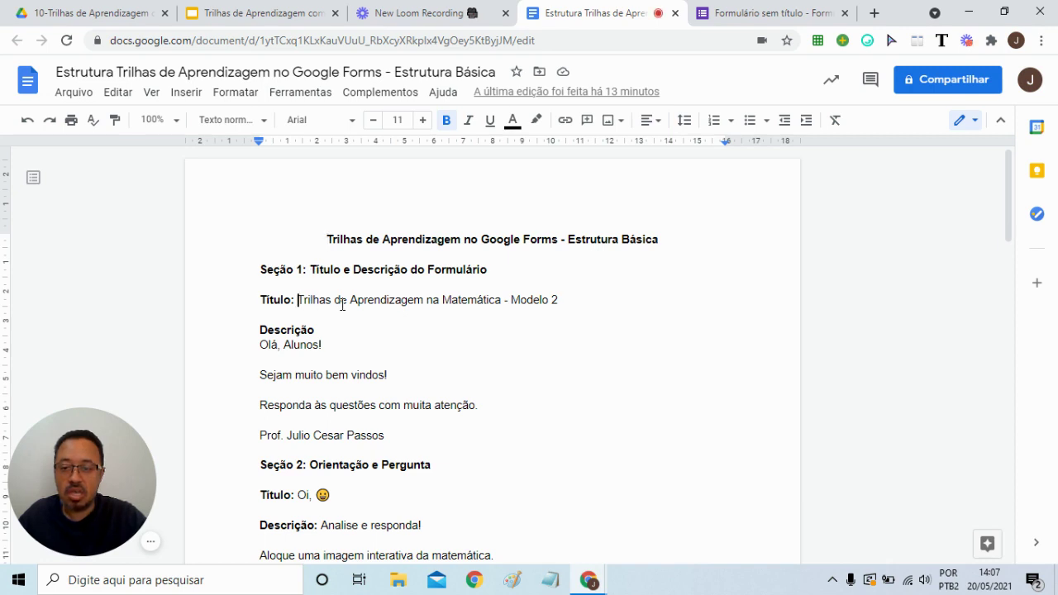
drag(567, 300, 298, 300)
key(ctrl+c)
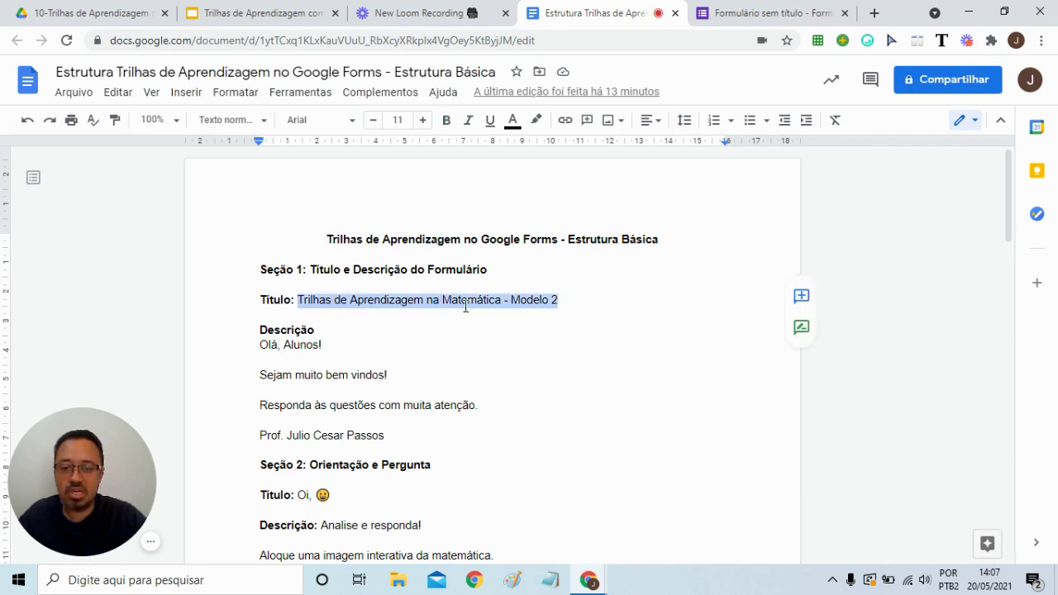
click(753, 17)
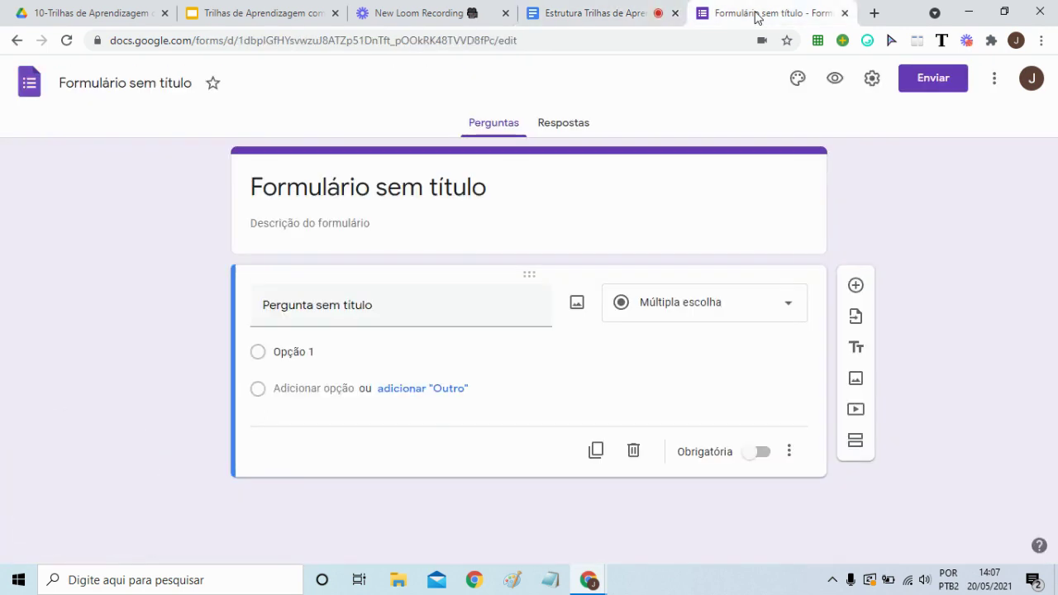
click(137, 78)
key(ctrl+v)
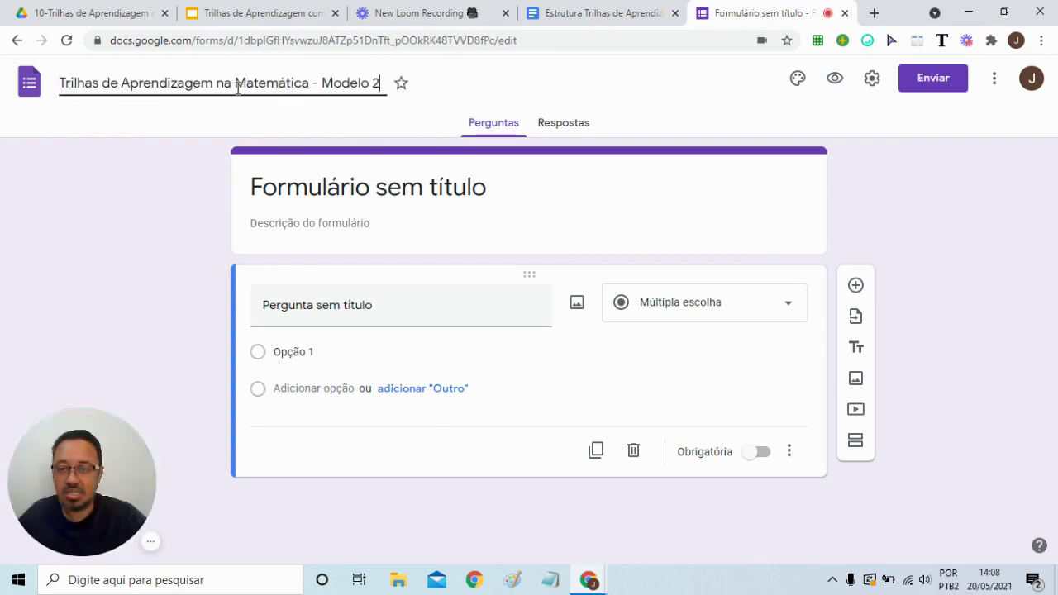
key(BackSpace)
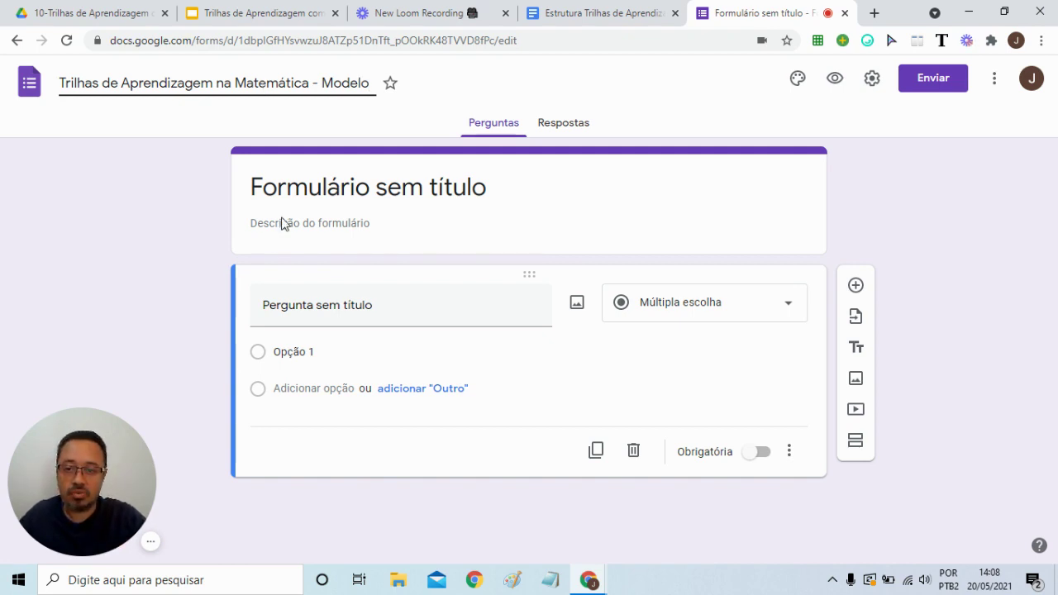
click(366, 198)
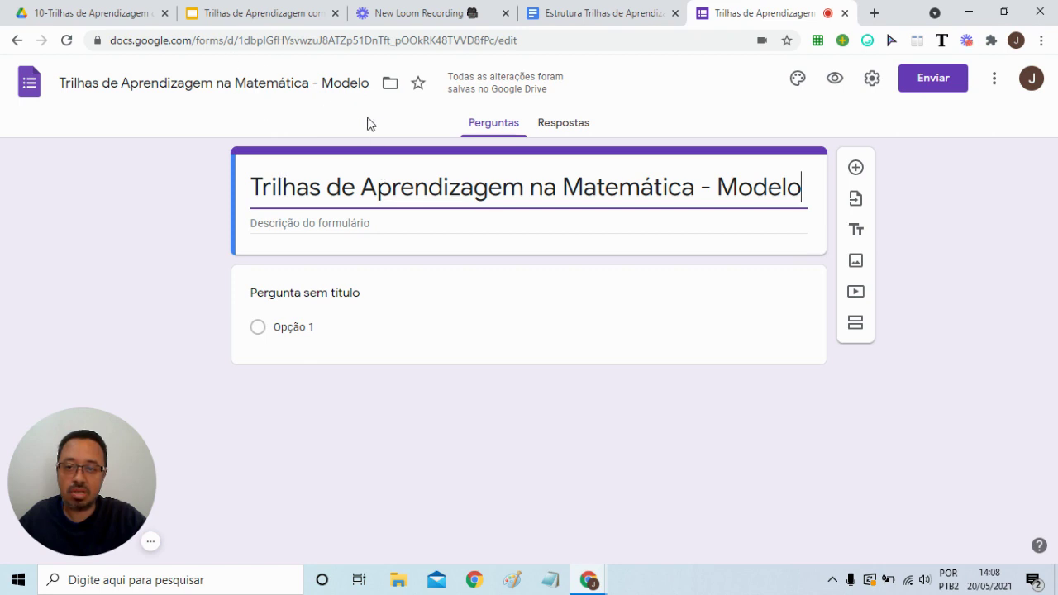
Copy the Section 1 description, from "Olá, Alunos!" through the teacher's signature, from the structure document into the form description
click(595, 12)
drag(260, 345, 404, 436)
key(ctrl+c)
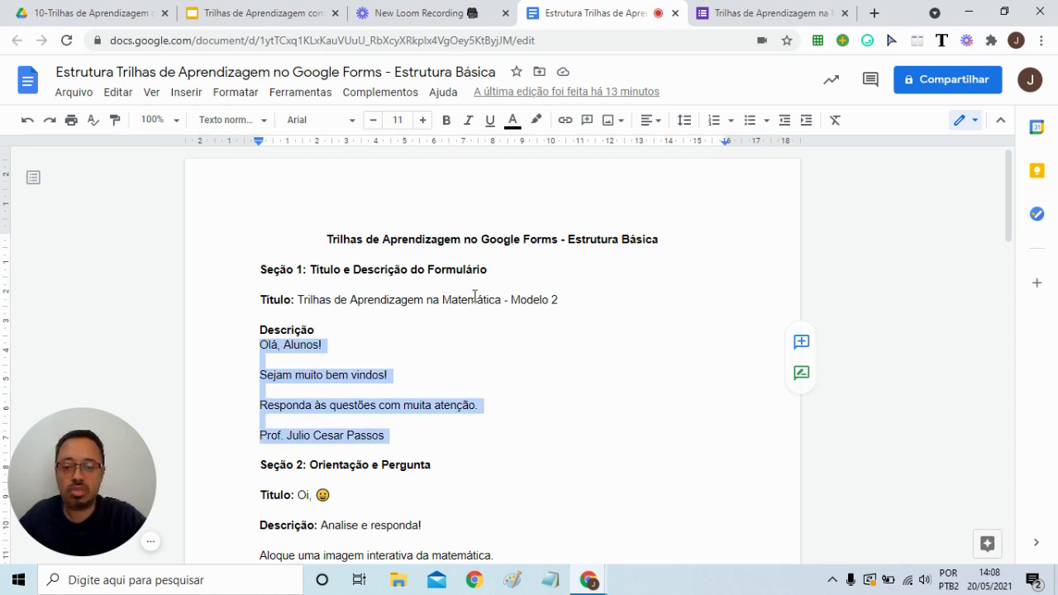
click(735, 16)
click(371, 227)
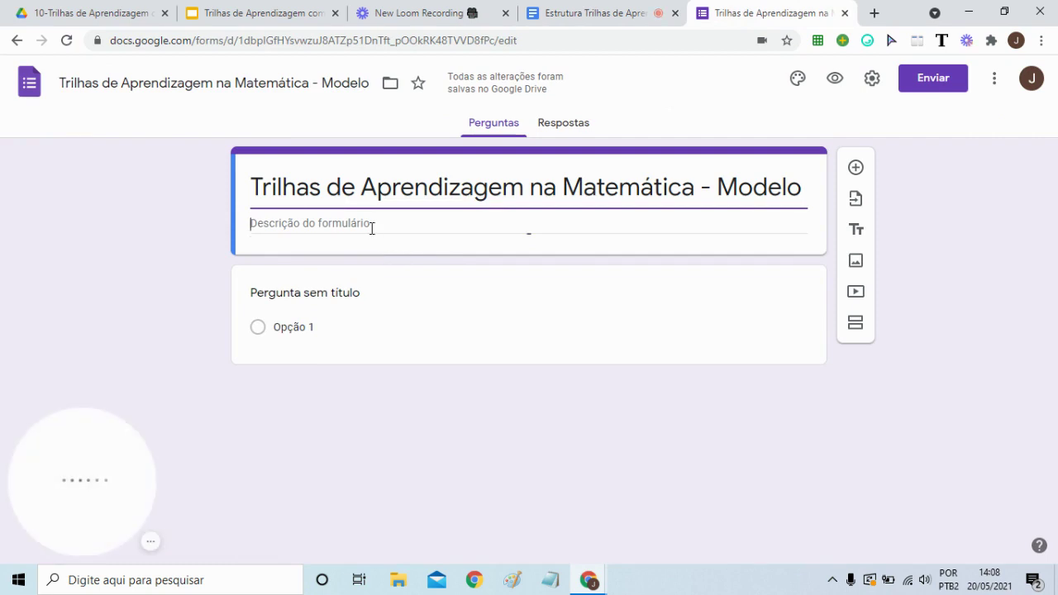
key(ctrl+v)
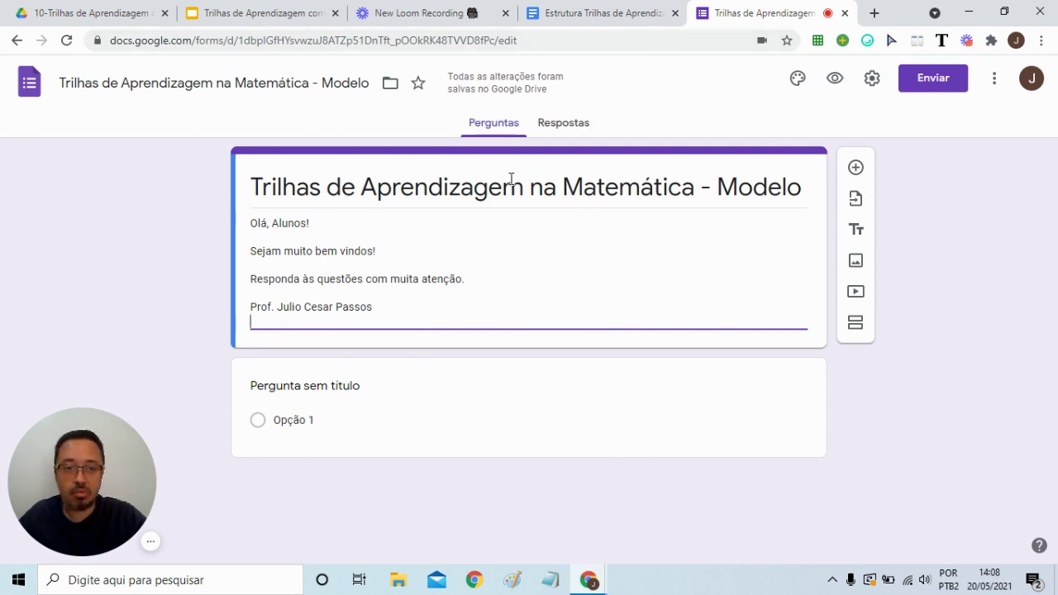
Insert the photo of graduates wearing caps from the Ilustrações themes as the form's header image
click(797, 81)
click(904, 238)
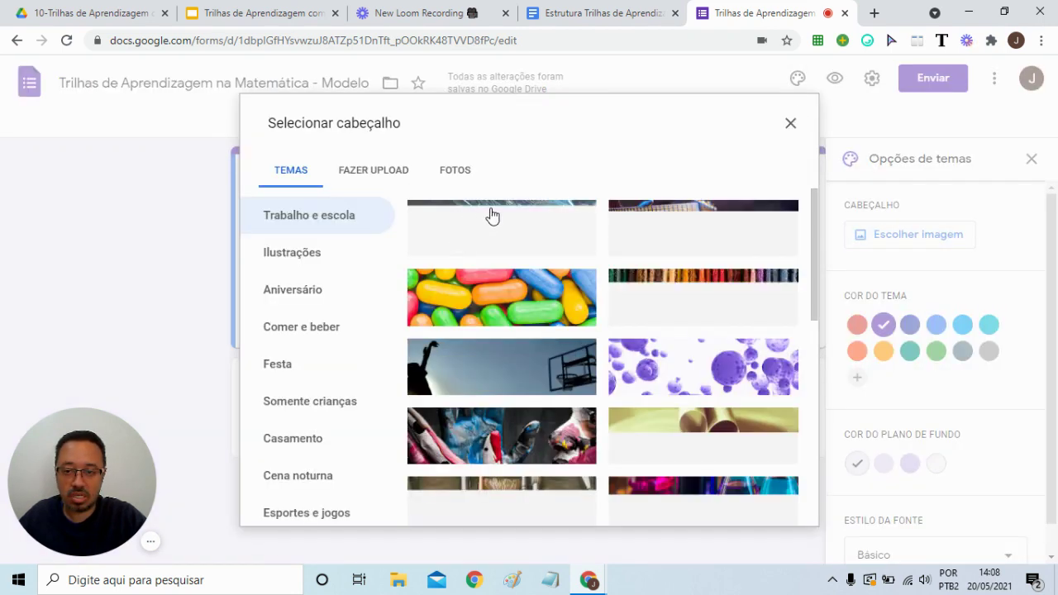
click(299, 261)
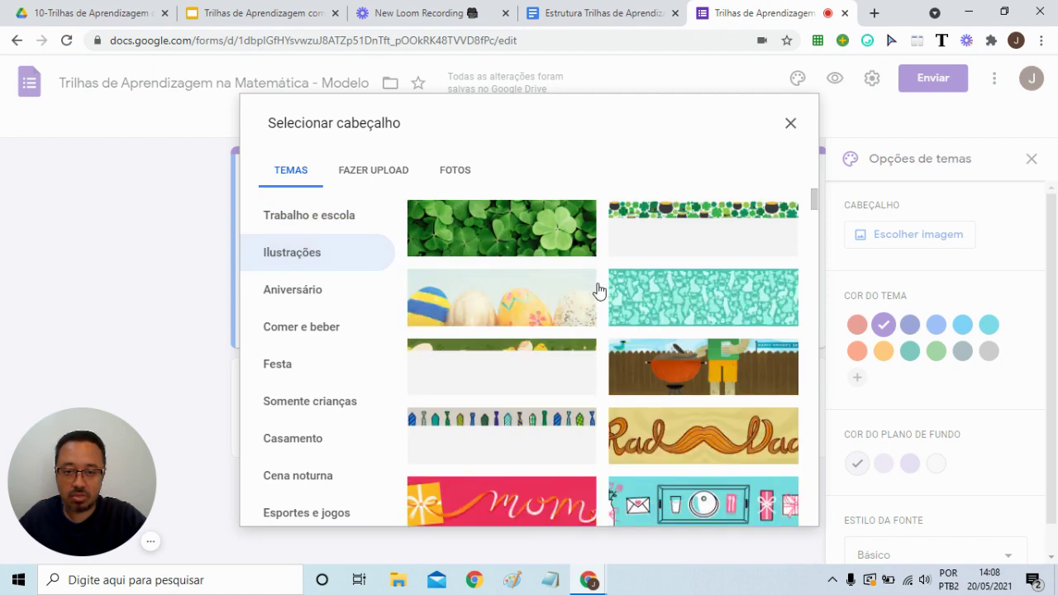
scroll(653, 413, down, 2)
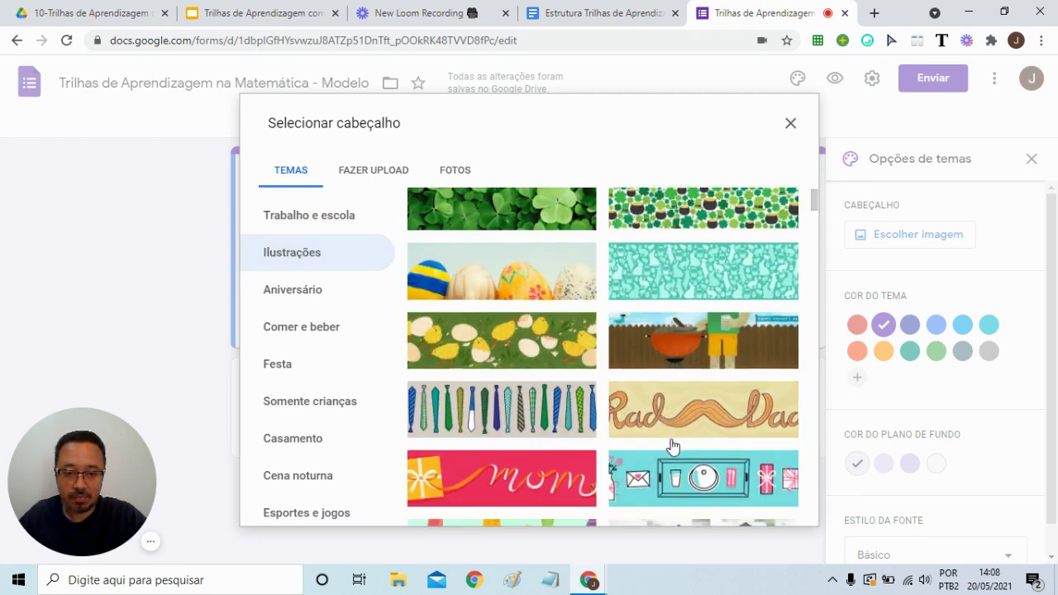
scroll(672, 446, down, 5)
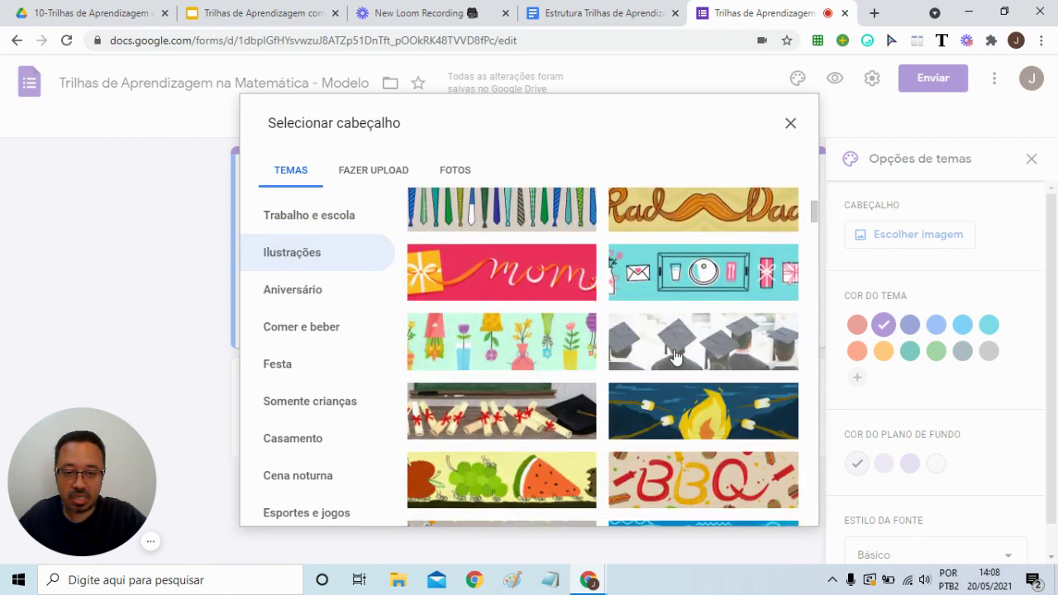
click(675, 356)
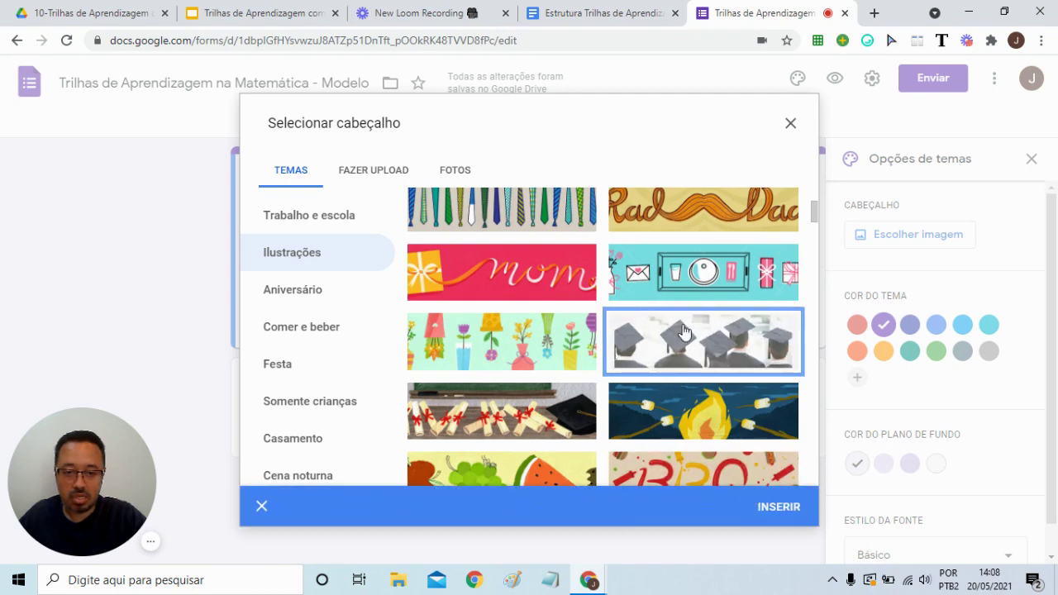
click(778, 507)
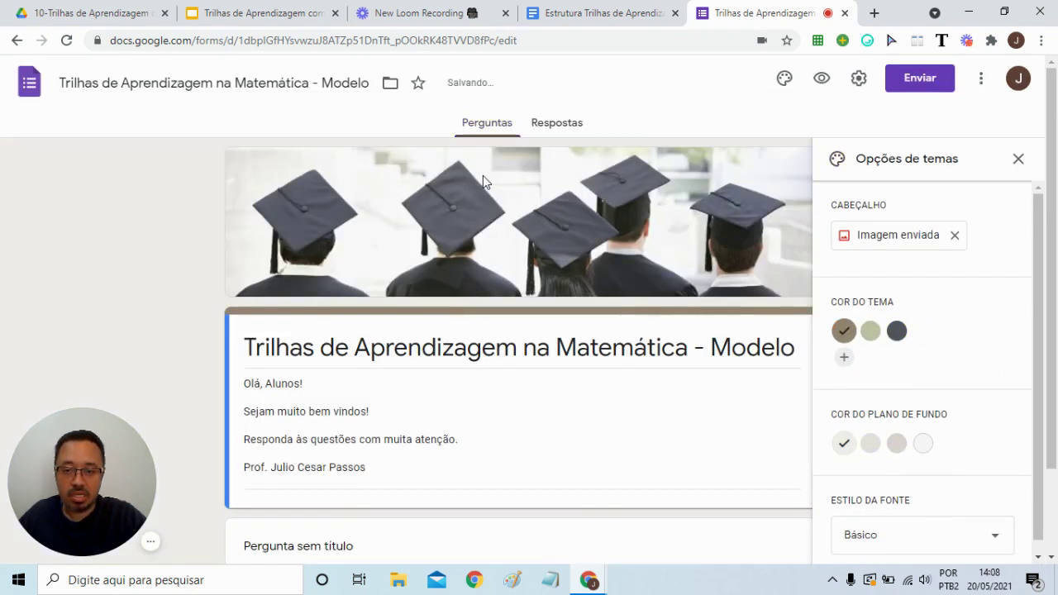
Add the custom yellow theme color #eff311, apply the third background shade, and close the theme options
click(872, 332)
click(844, 357)
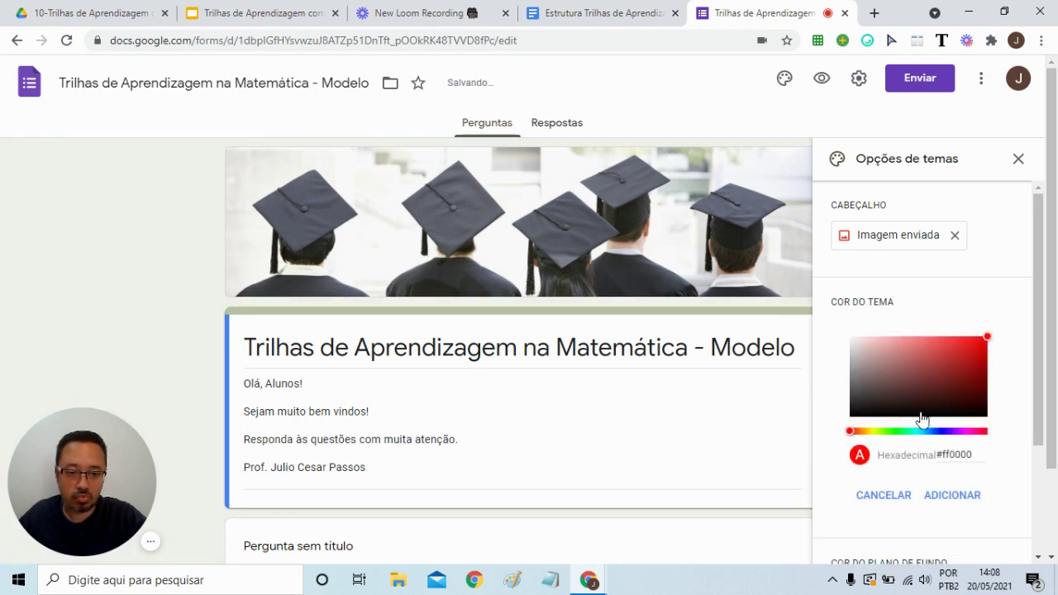
click(880, 431)
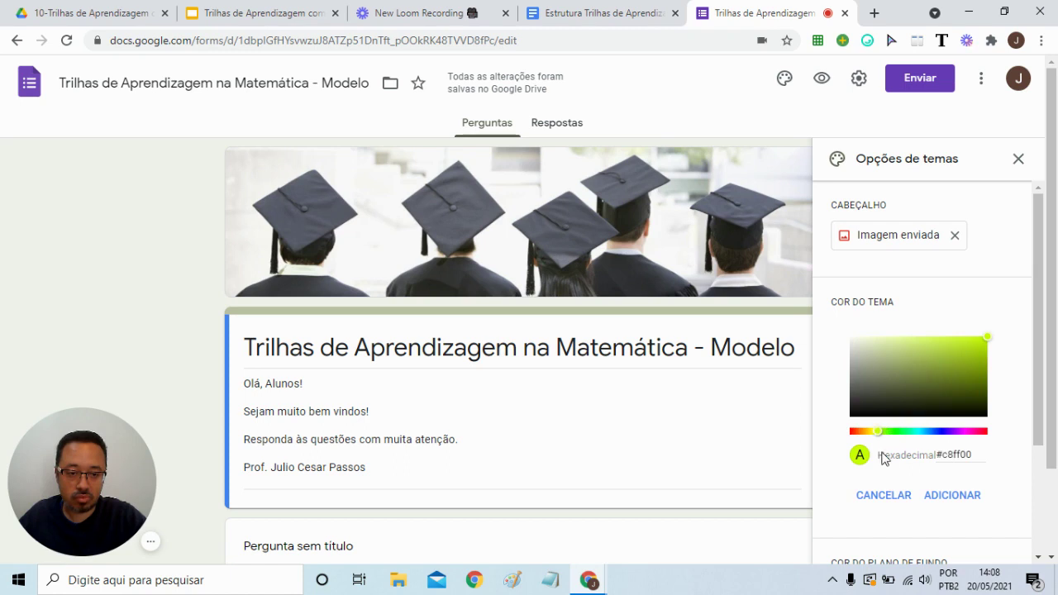
click(875, 431)
click(978, 341)
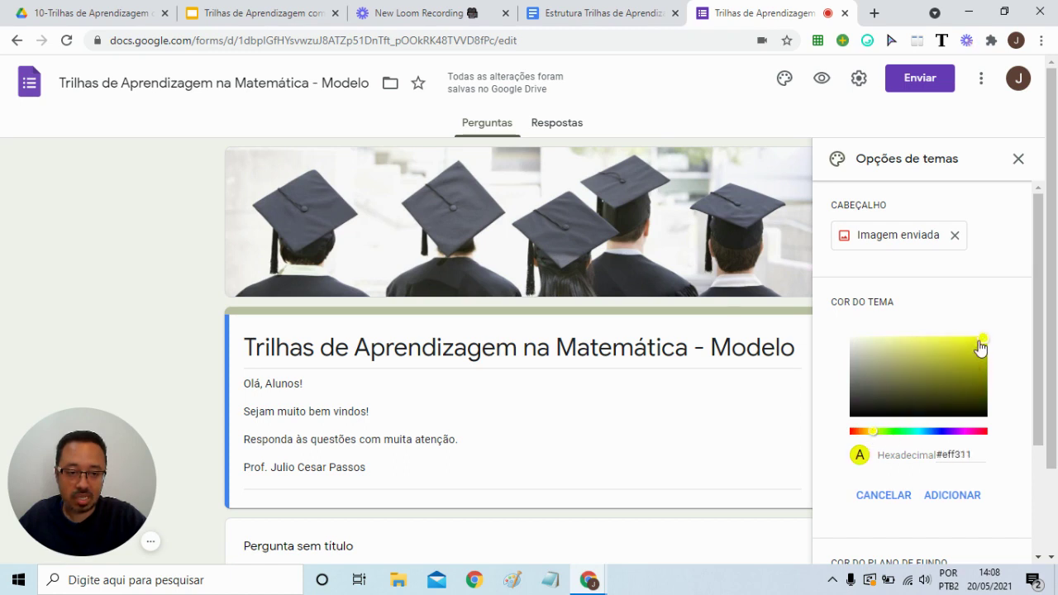
click(944, 496)
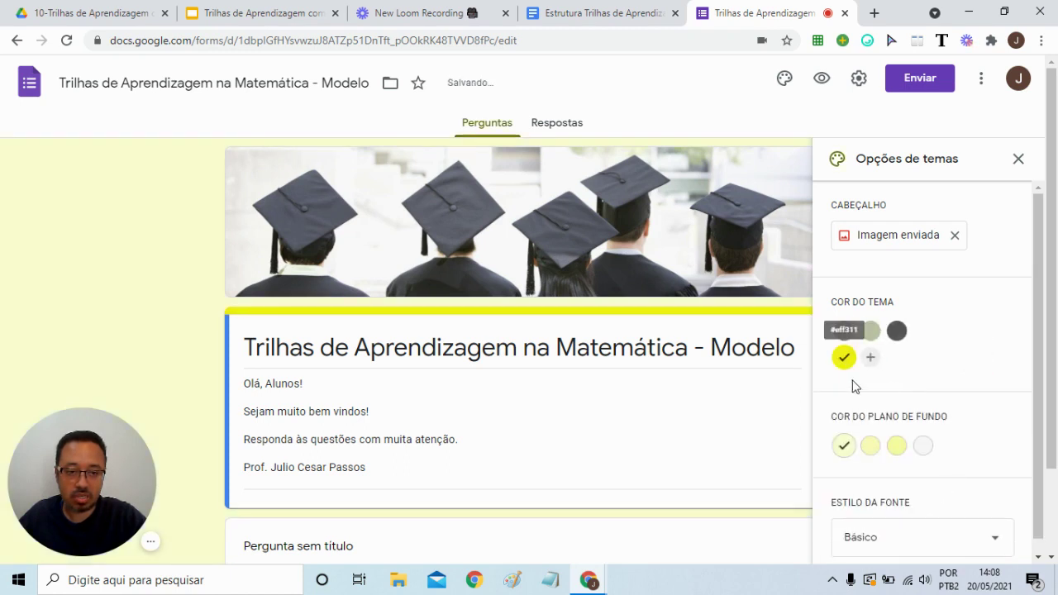
scroll(615, 402, down, 2)
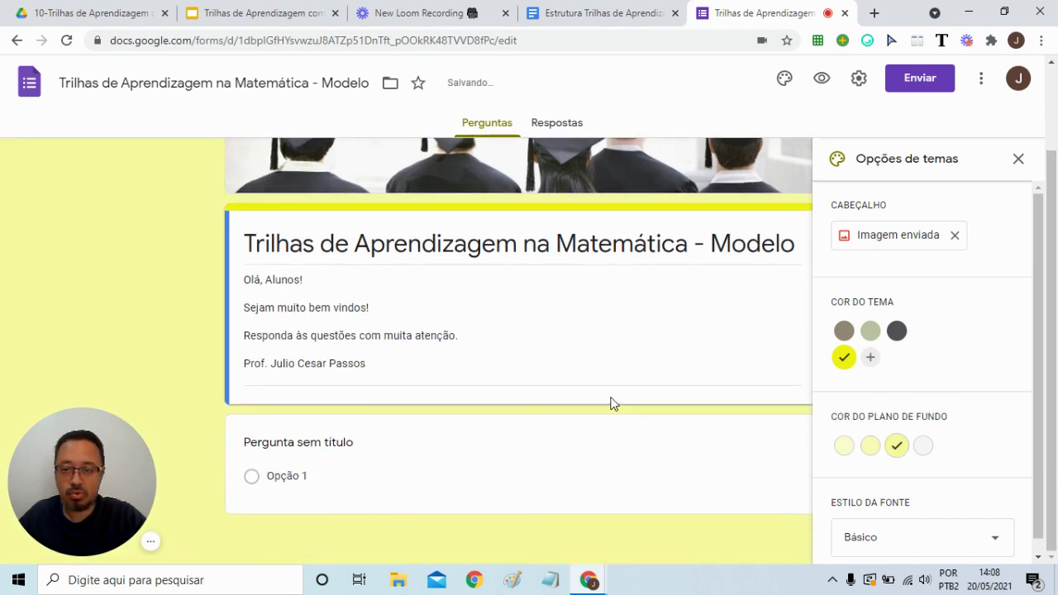
scroll(609, 401, up, 2)
click(1018, 160)
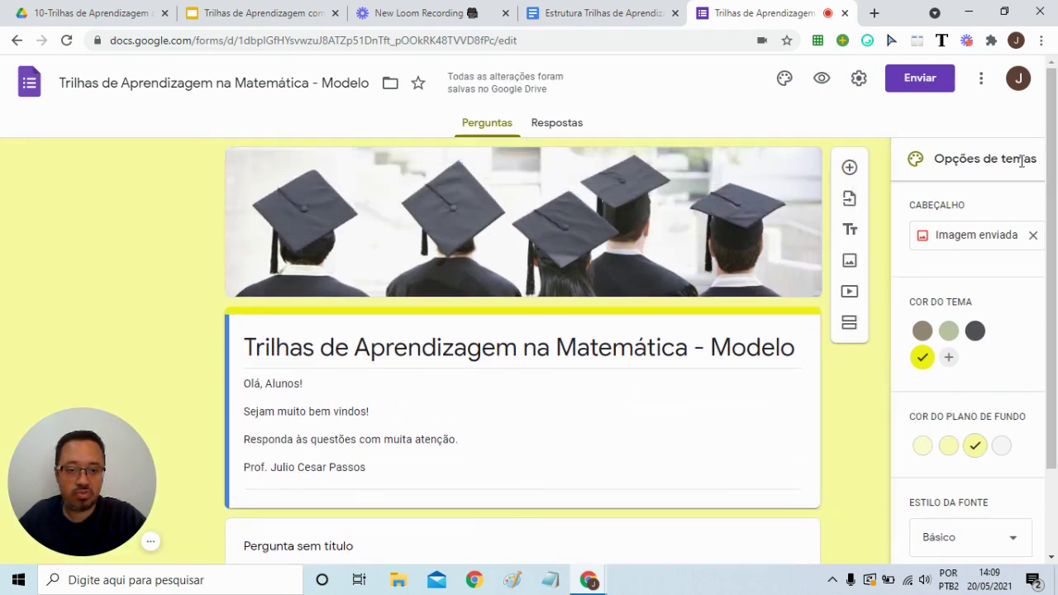
scroll(661, 331, down, 1)
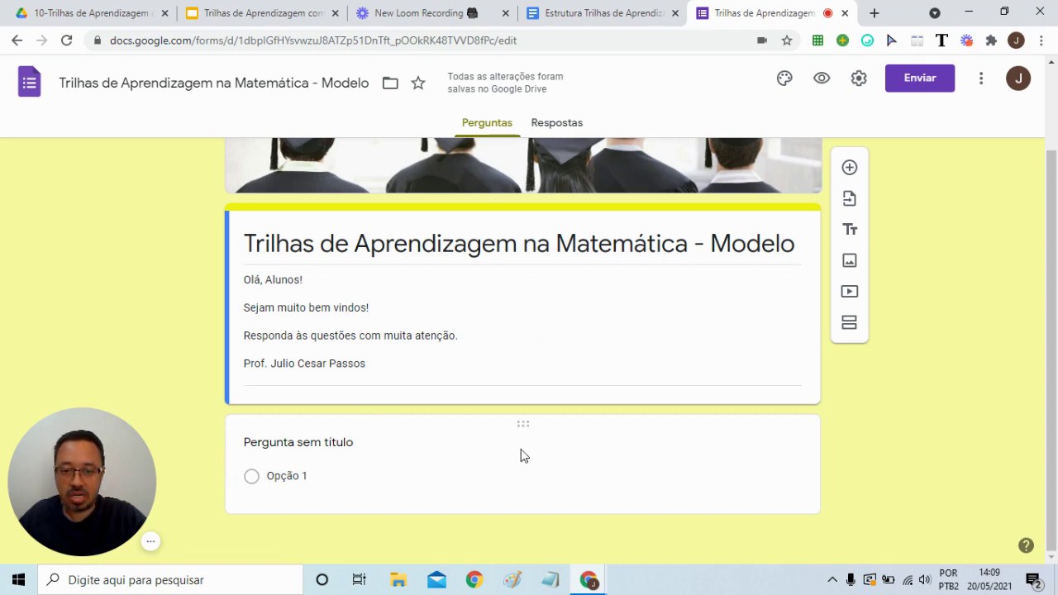
scroll(514, 465, up, 1)
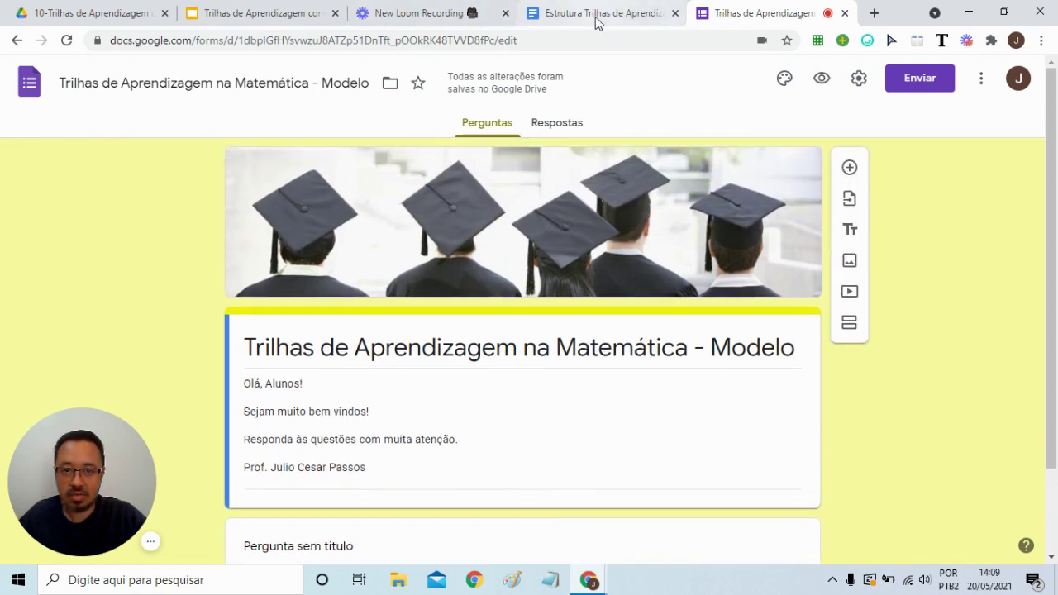
Copy the Section 2 title "Oi, 😀" from the structure document
click(582, 20)
scroll(365, 386, down, 2)
scroll(364, 386, down, 2)
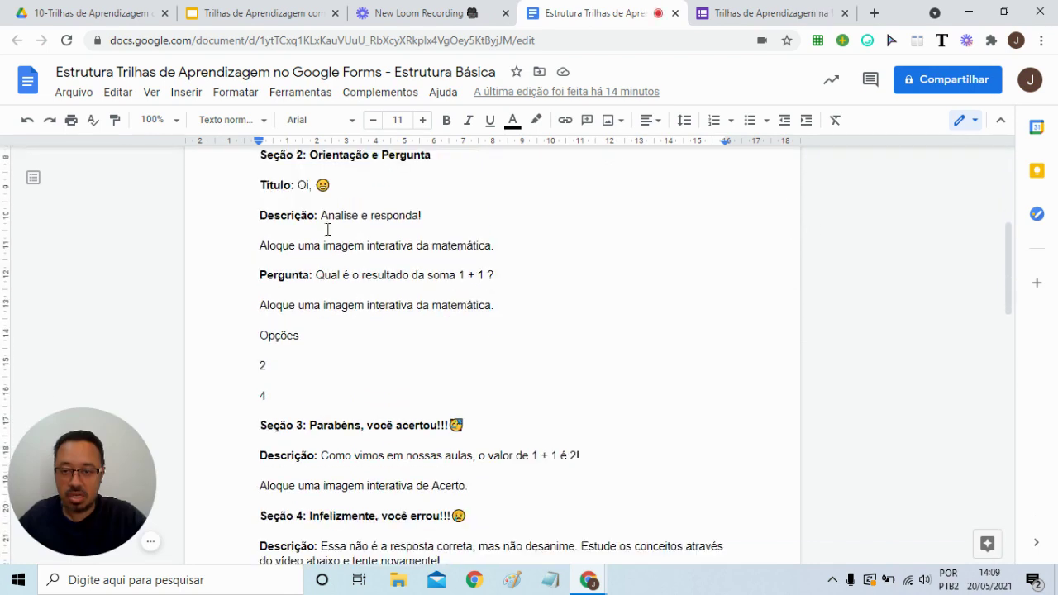
scroll(322, 232, up, 1)
click(310, 234)
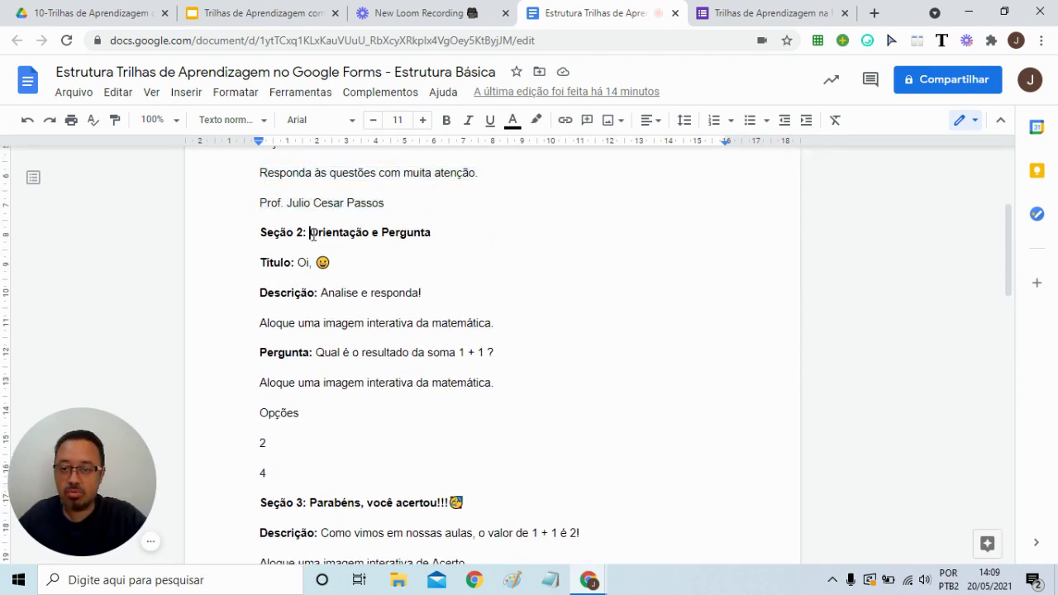
drag(298, 263, 345, 263)
key(ctrl+c)
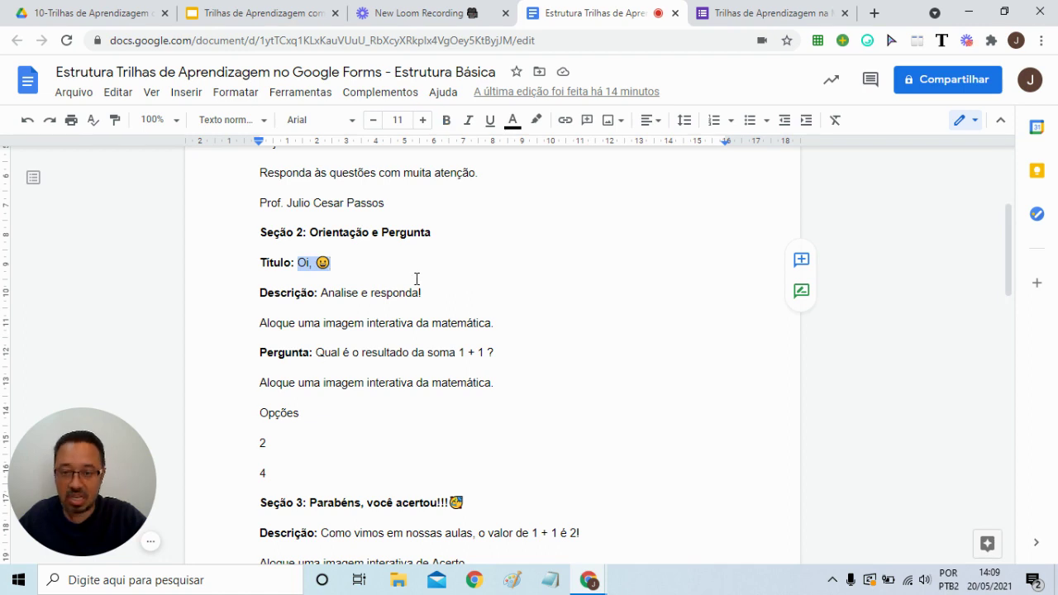
Return to the form and add a second section after the title and description block
click(718, 12)
scroll(700, 295, down, 1)
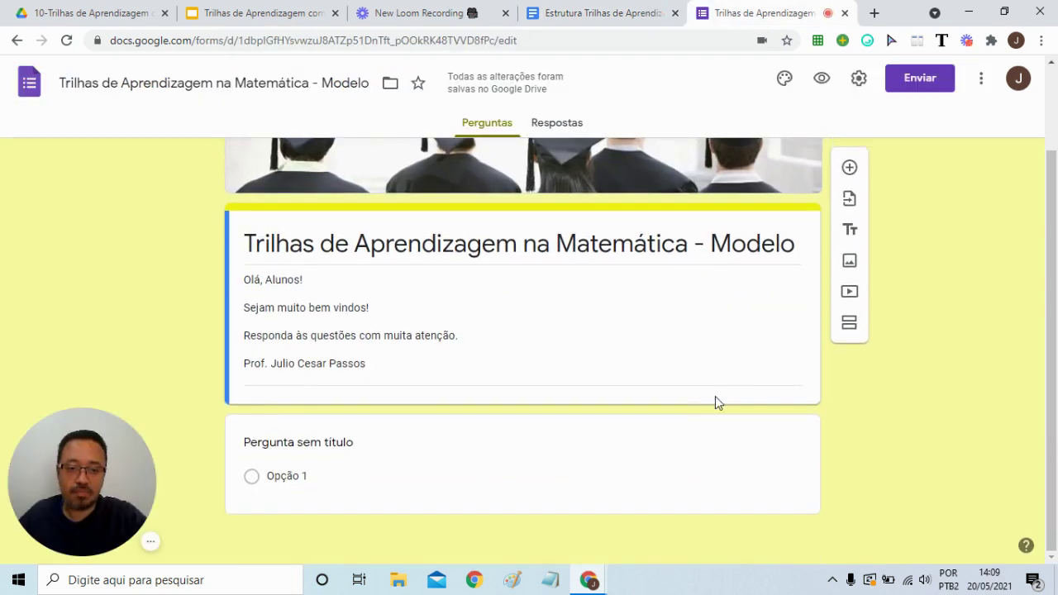
click(848, 324)
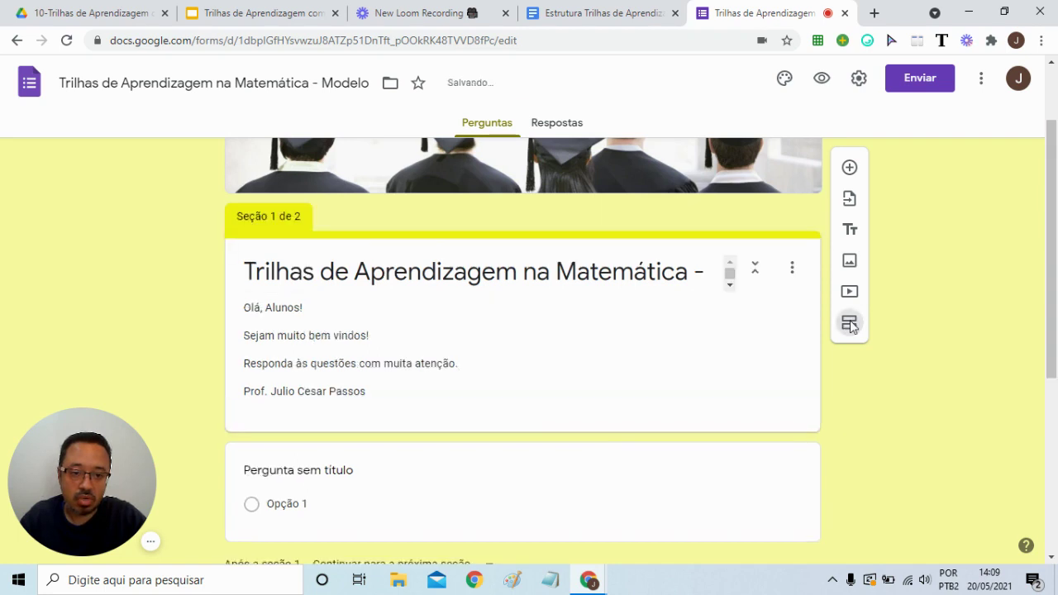
scroll(546, 415, down, 1)
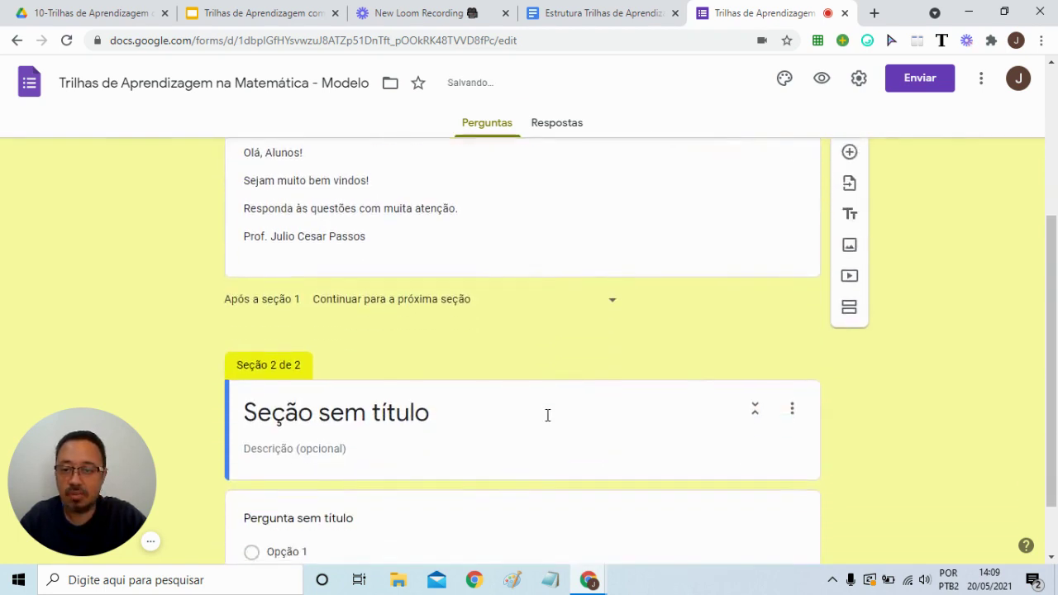
scroll(546, 415, up, 2)
scroll(545, 415, down, 1)
scroll(545, 416, down, 1)
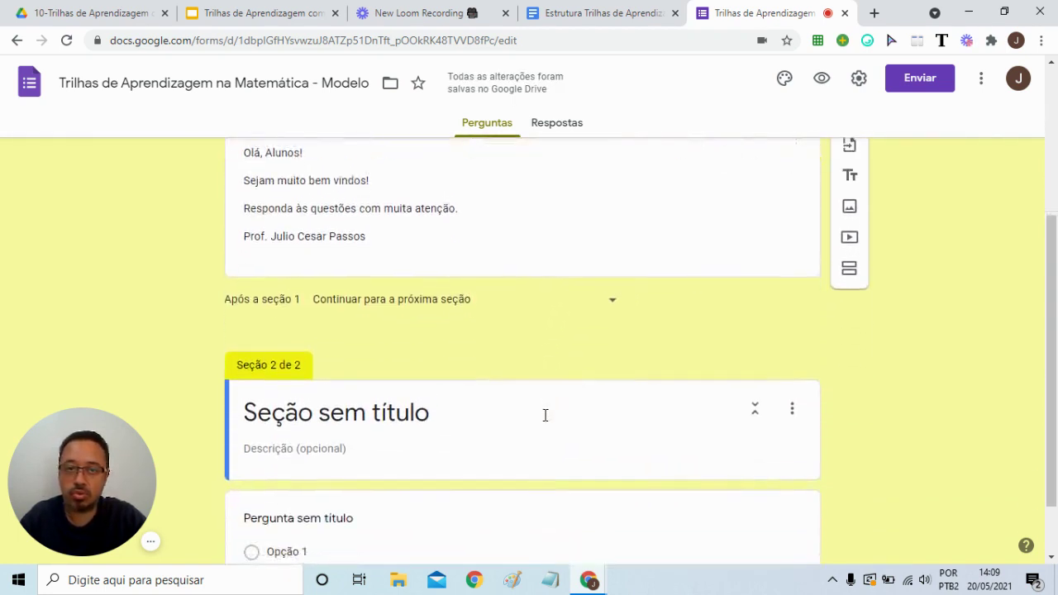
scroll(547, 416, up, 2)
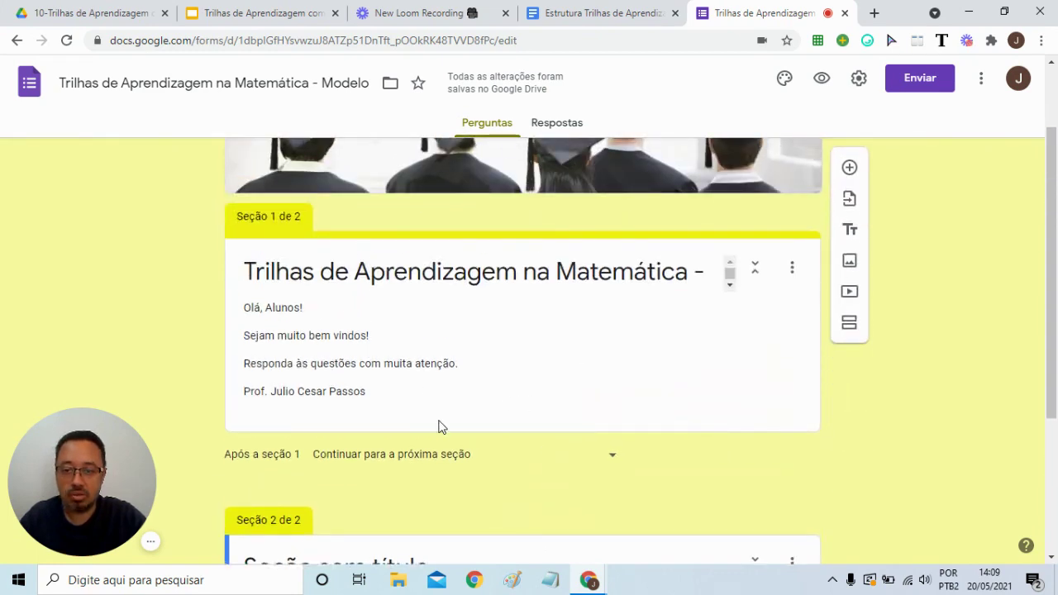
scroll(416, 371, down, 3)
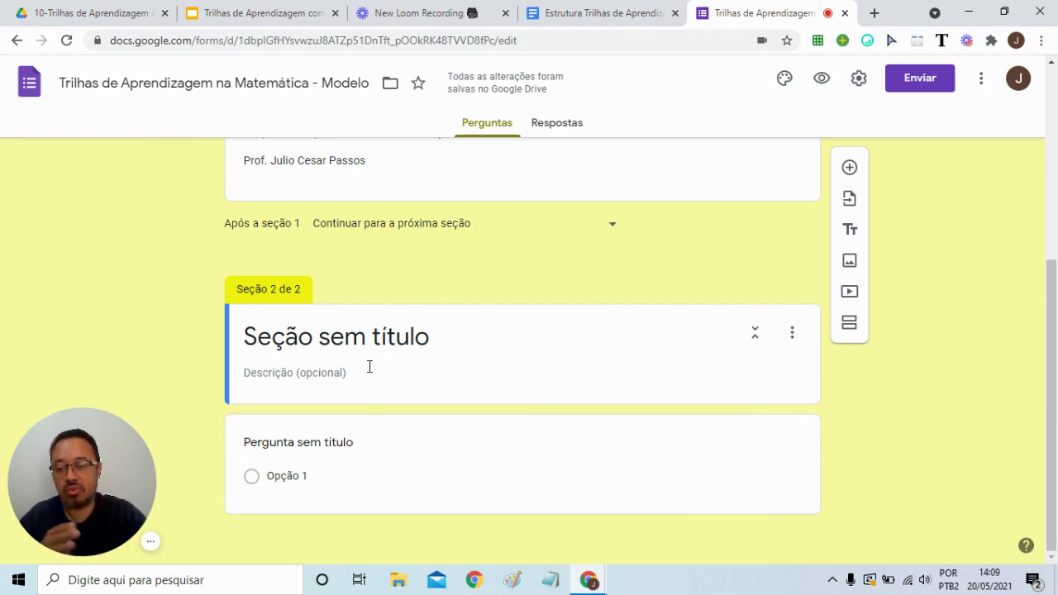
Paste the copied title into Section 2 and remove the space before the emoji so it reads "Oi,😀"
click(406, 339)
key(ctrl+v)
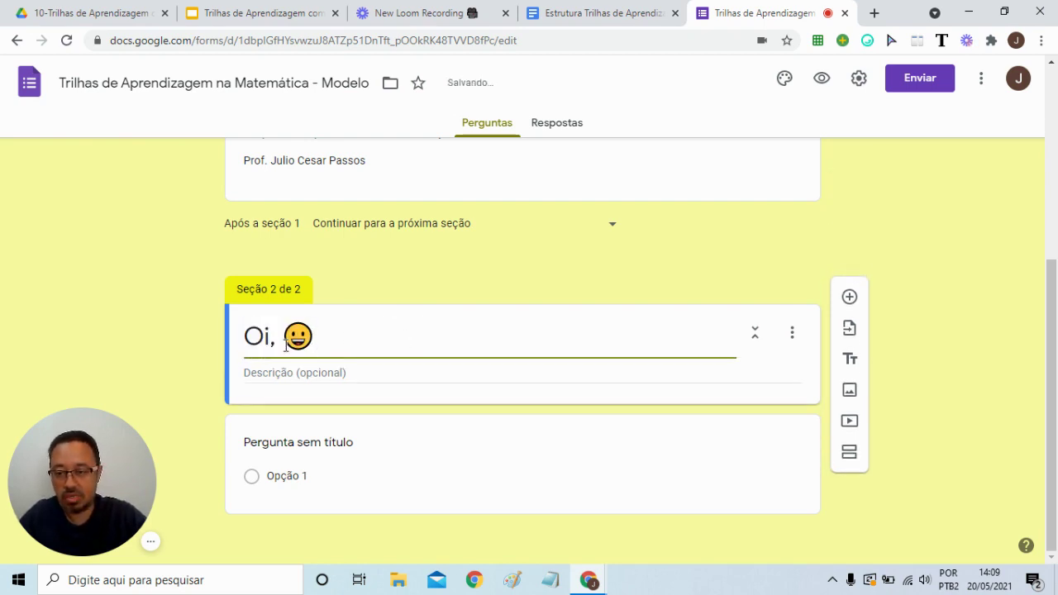
key(Left)
key(BackSpace)
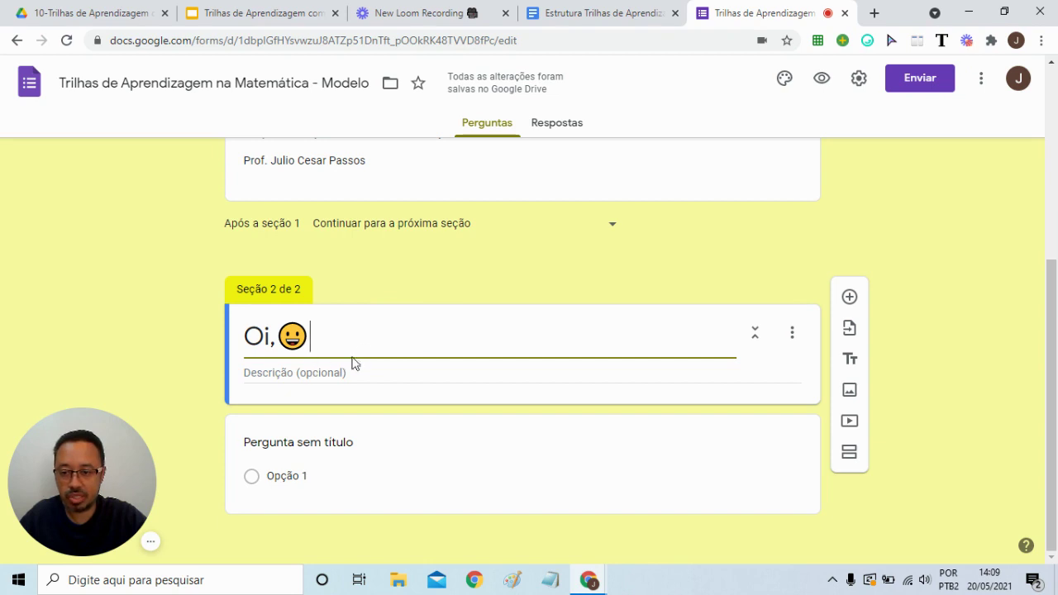
Copy the description "Analise e responda!" from the structure document into the Section 2 description
click(328, 373)
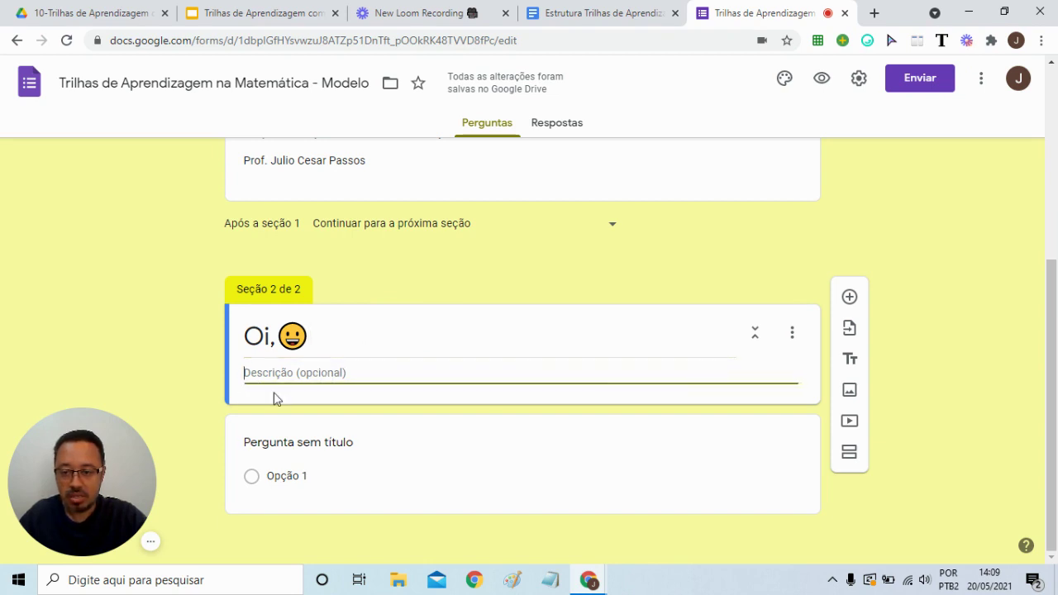
click(593, 15)
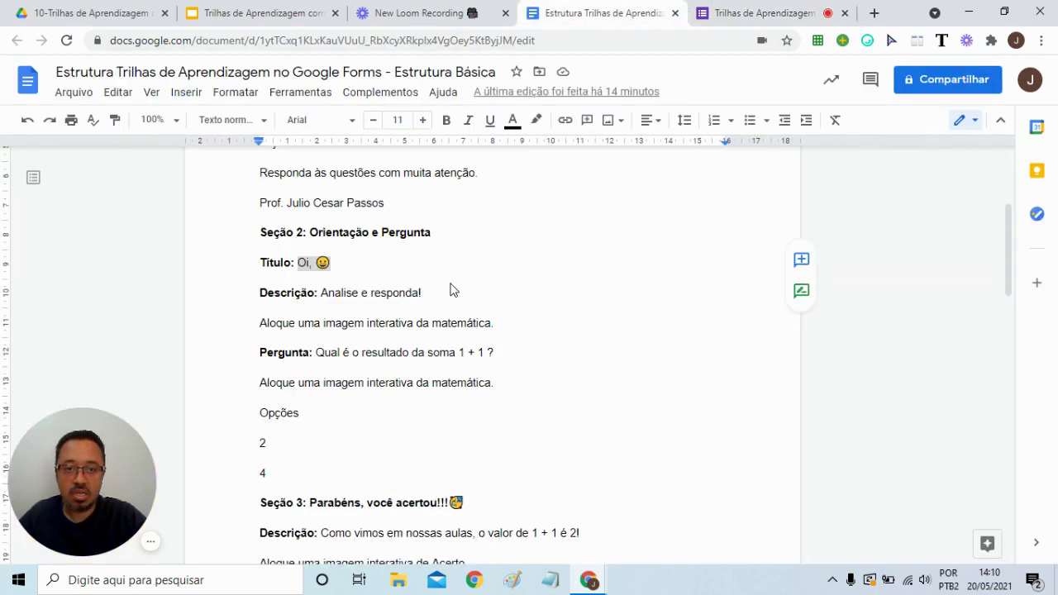
drag(322, 292, 418, 291)
key(ctrl+c)
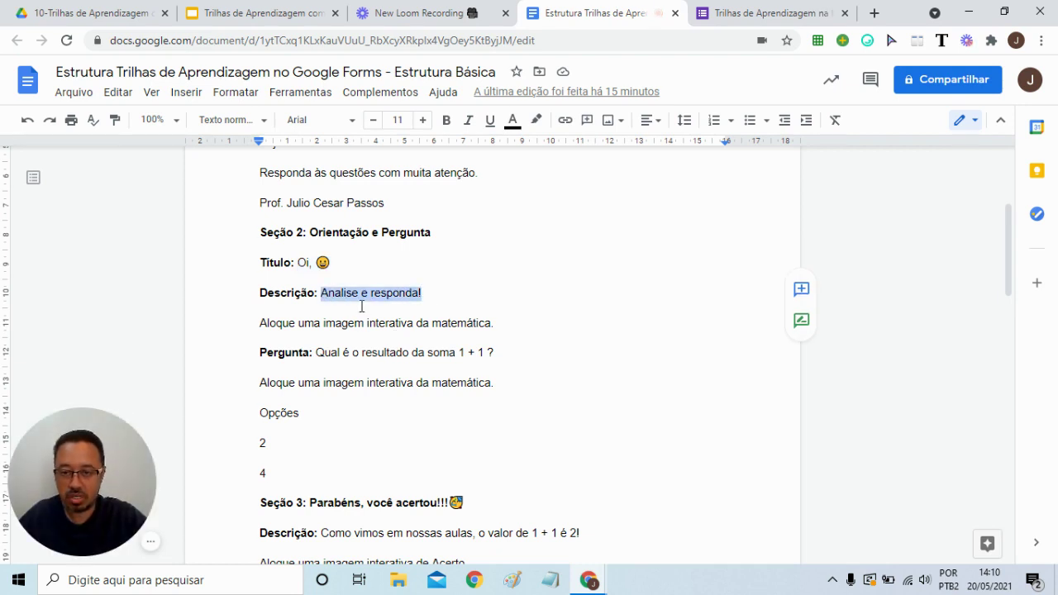
click(738, 14)
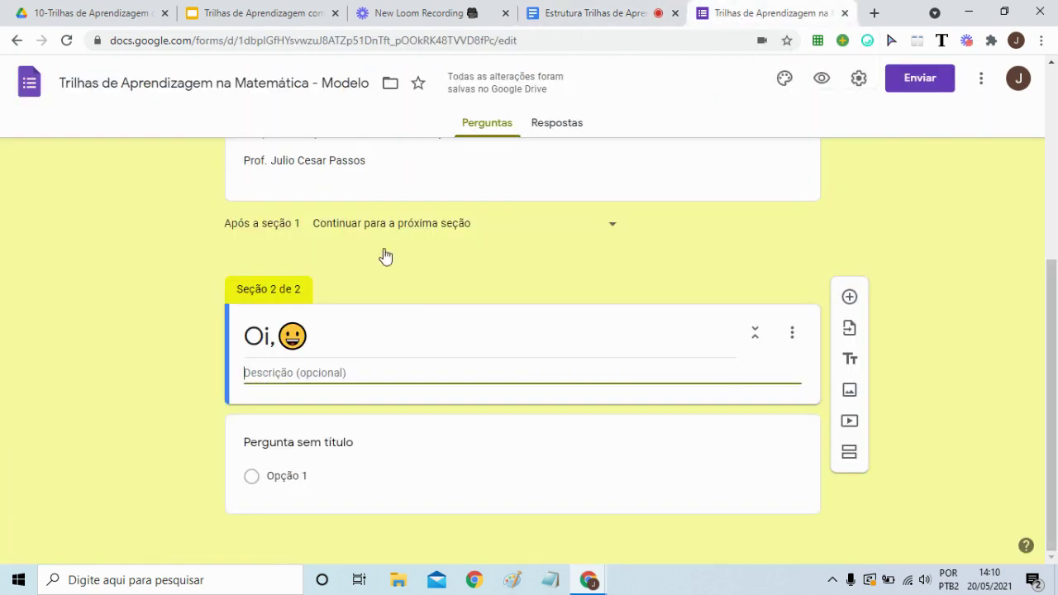
key(ctrl+v)
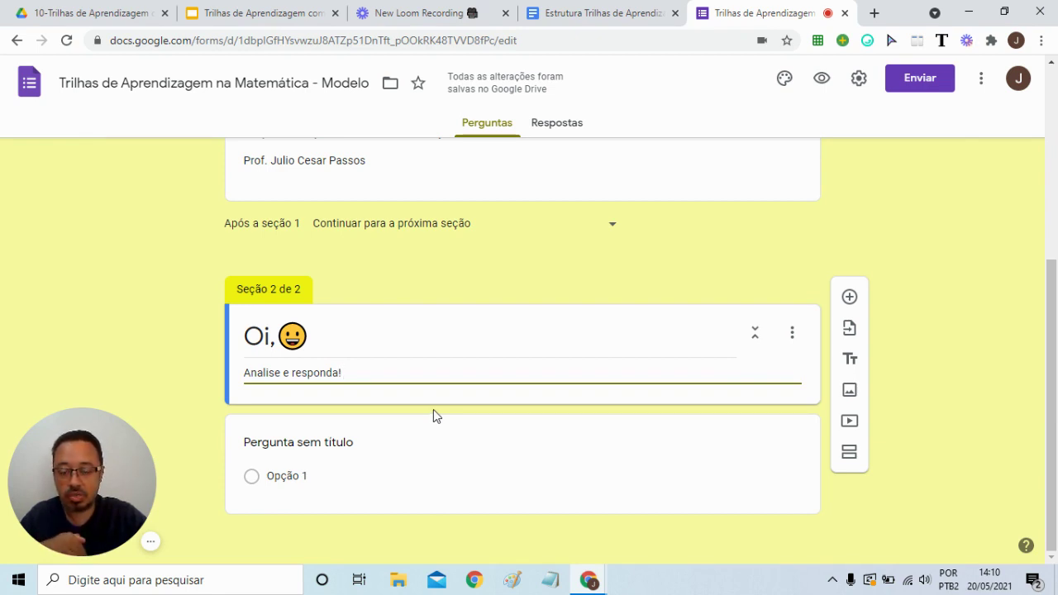
click(433, 409)
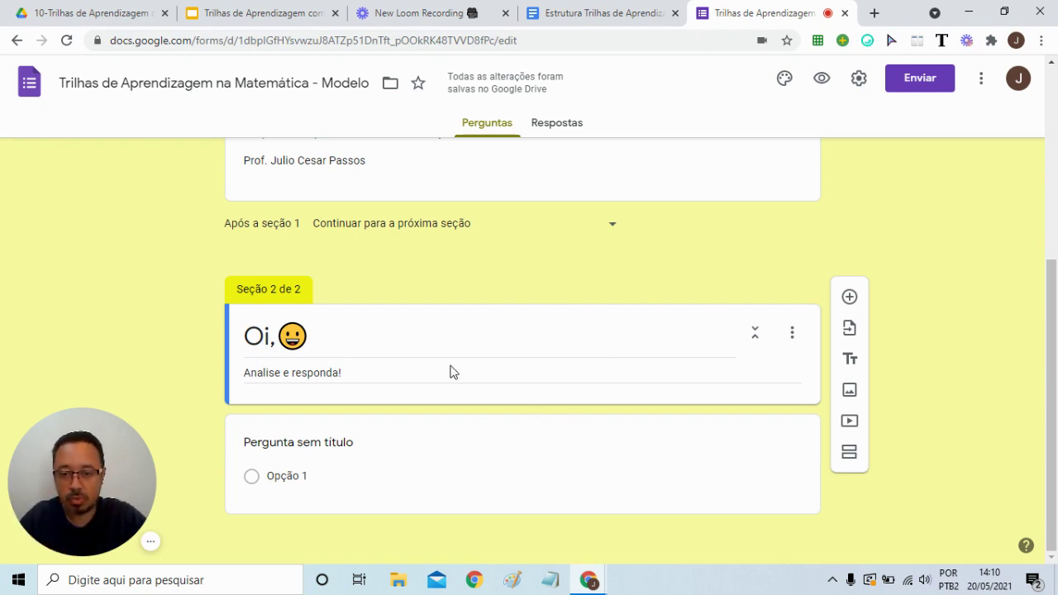
Search YouTube for "soma em matematica" and insert the video "Exercícios de soma para crianças - Aprendendo a somar com o Dino" into Section 2
click(847, 422)
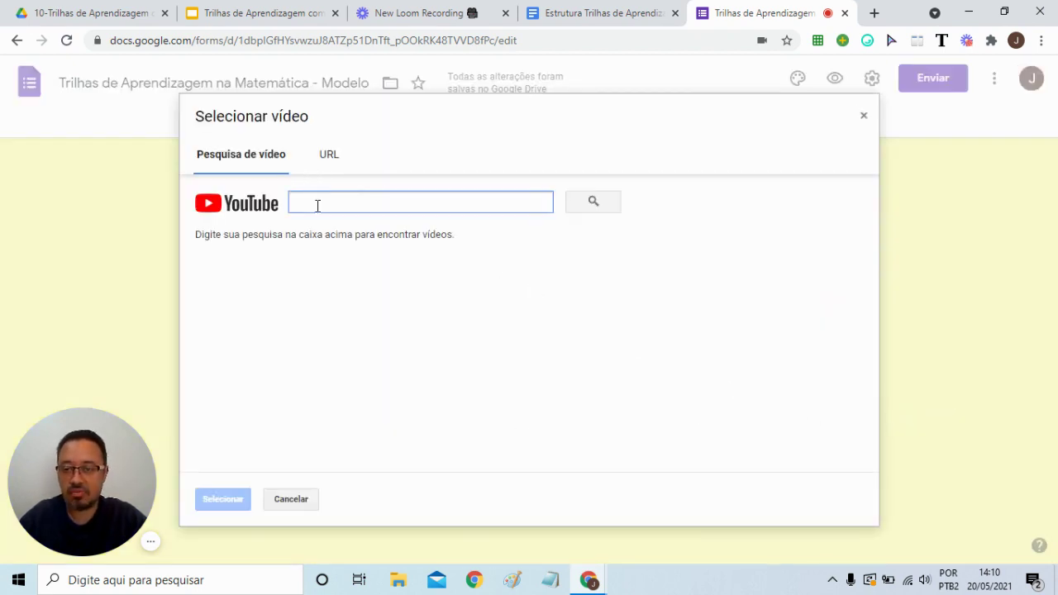
text(mate)
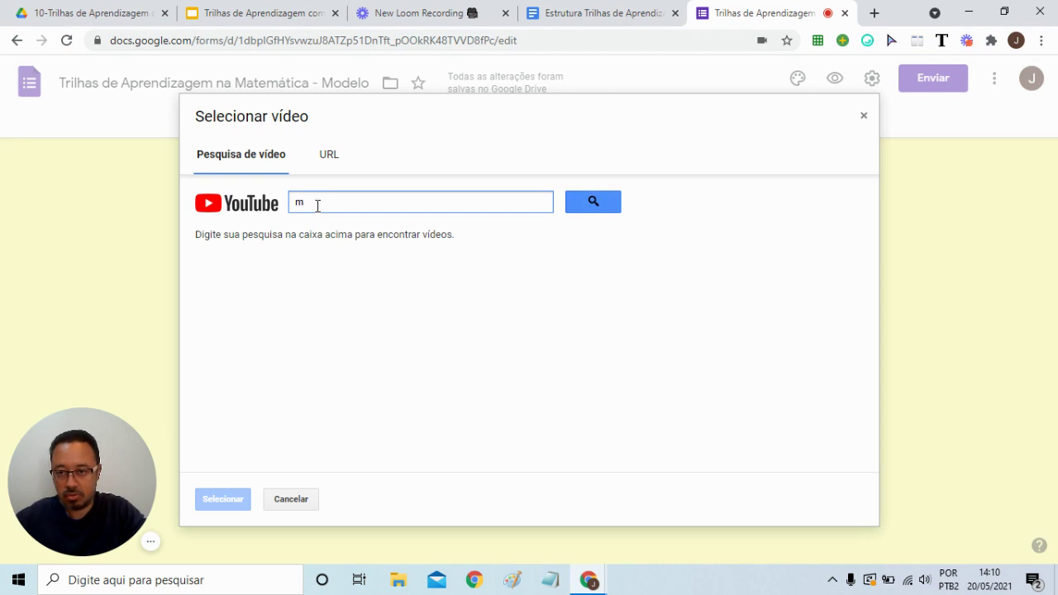
key(BackSpace)
text(soma em matematica)
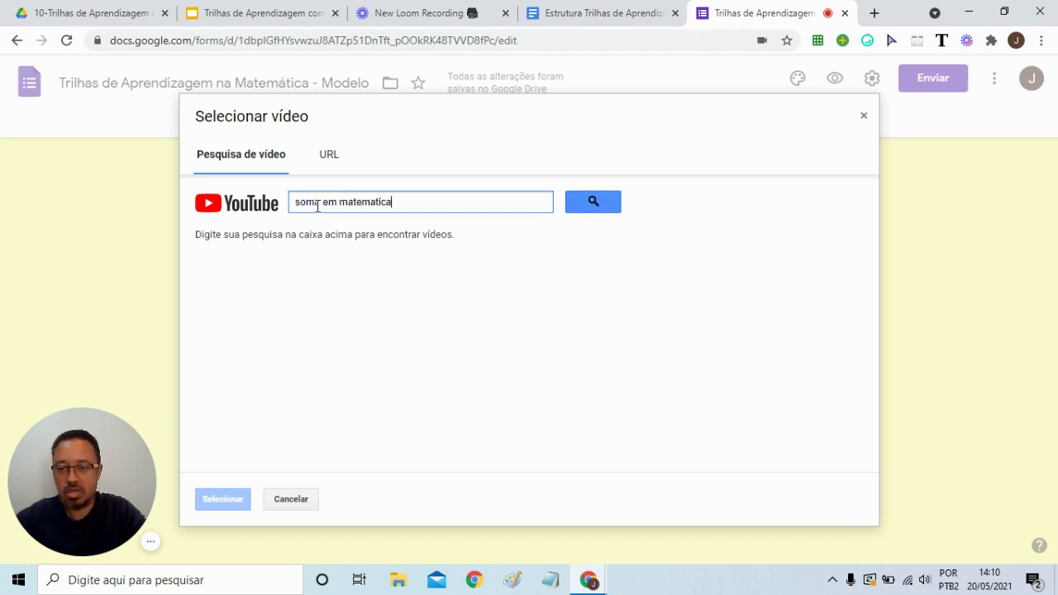
key(Return)
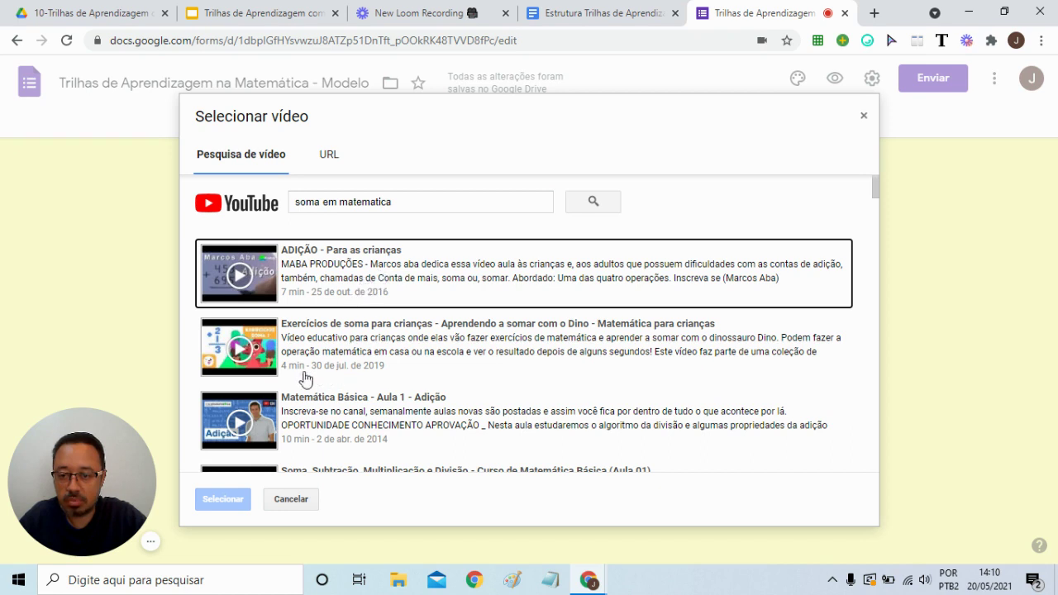
click(291, 343)
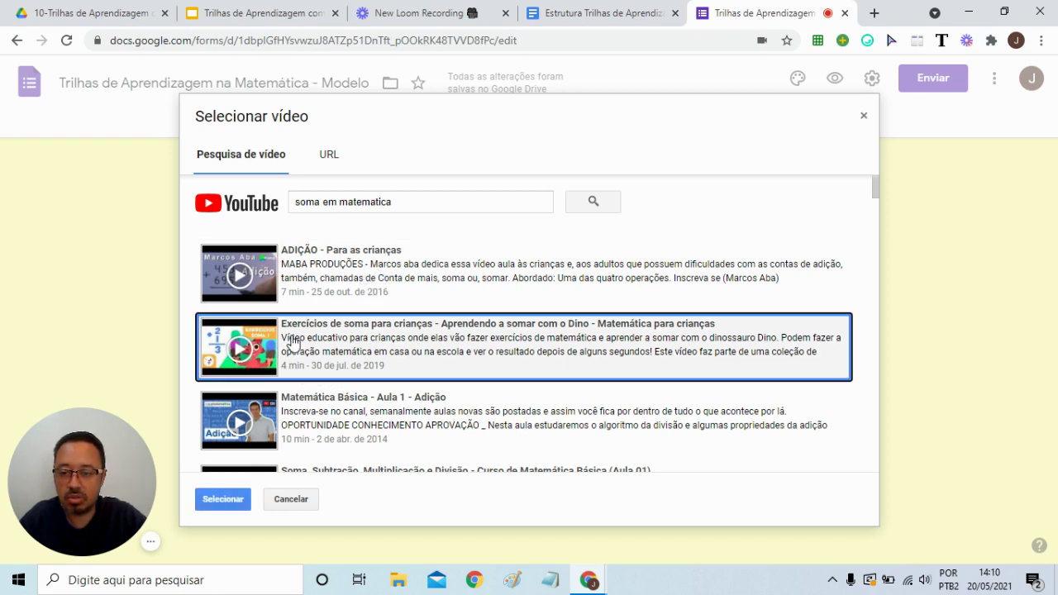
click(222, 496)
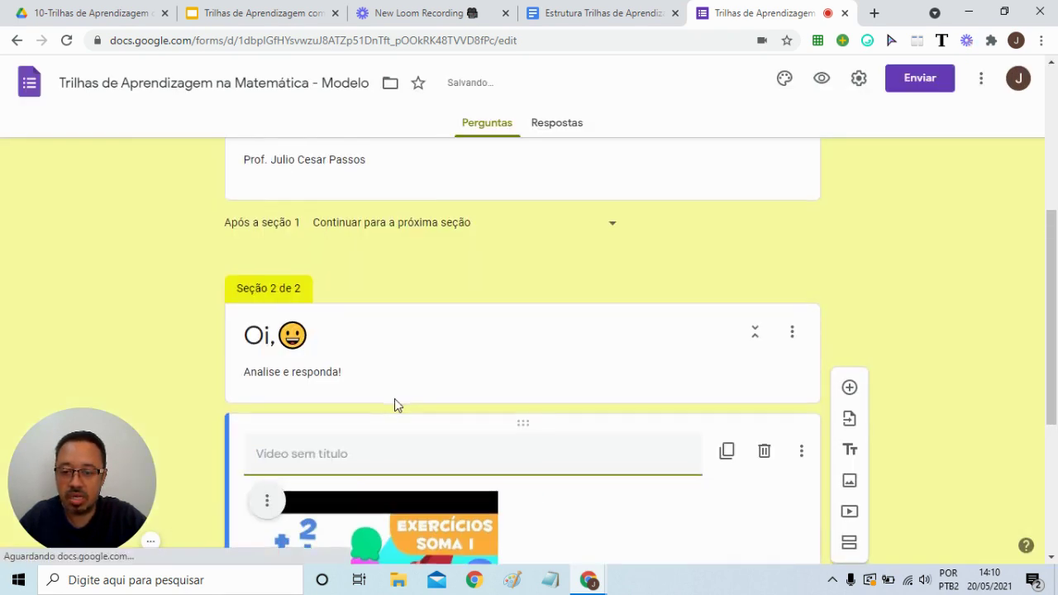
Center the inserted addition video within its block and select it
scroll(394, 398, down, 3)
click(377, 287)
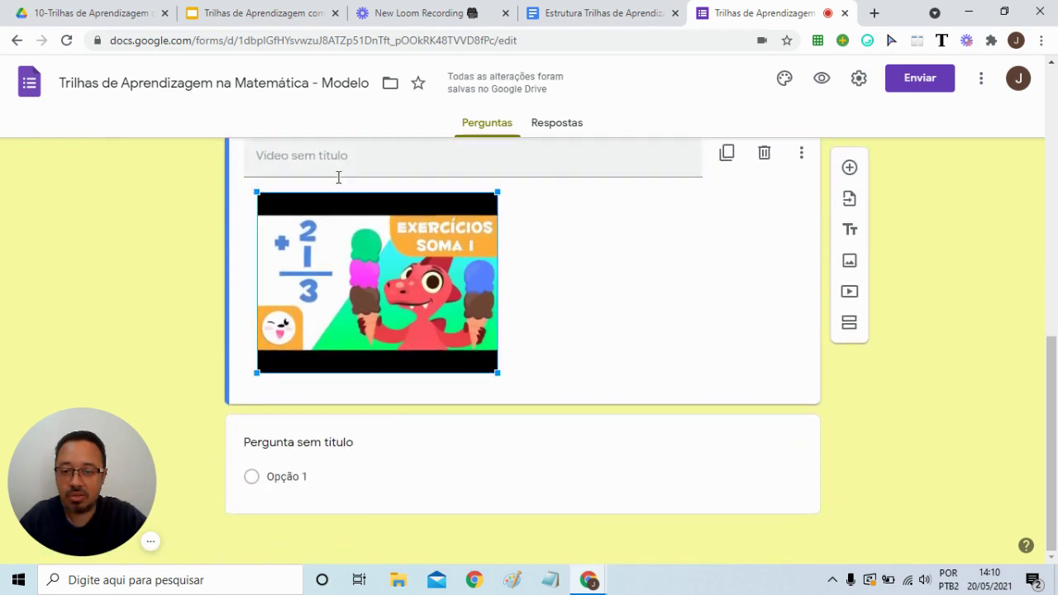
click(584, 287)
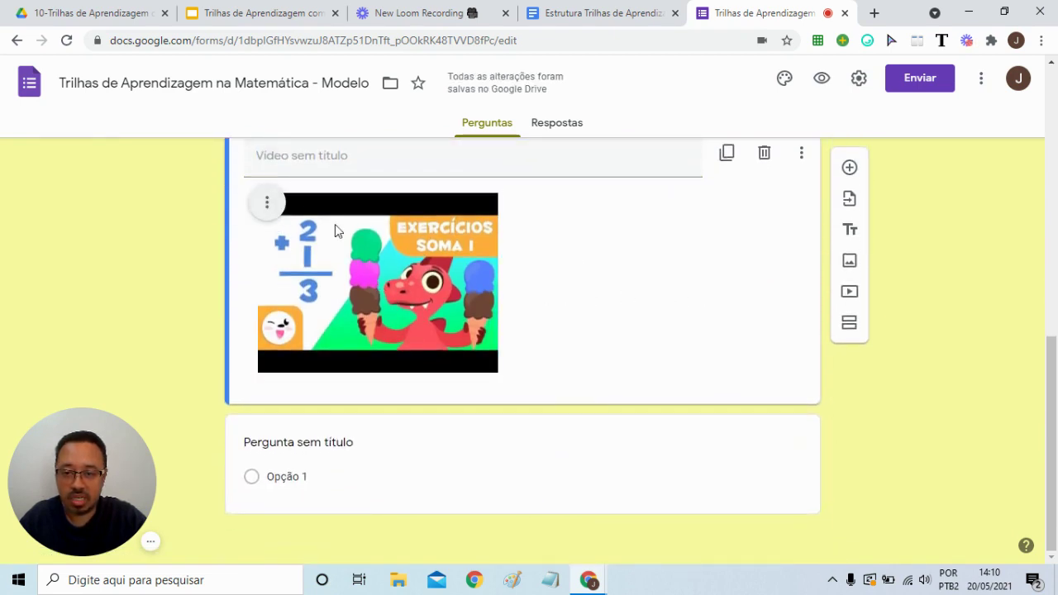
click(264, 203)
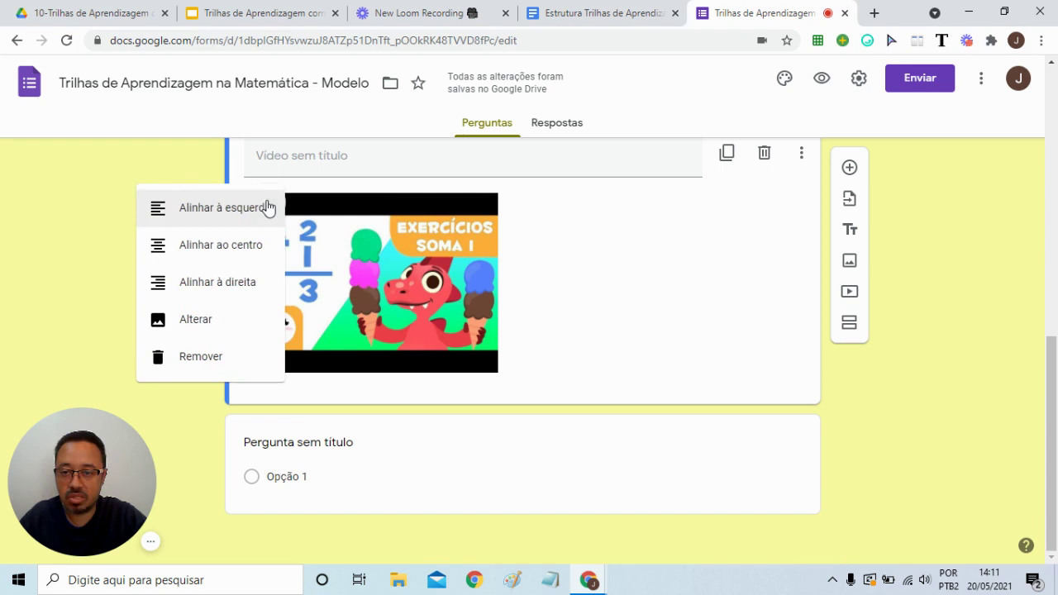
click(245, 249)
click(532, 315)
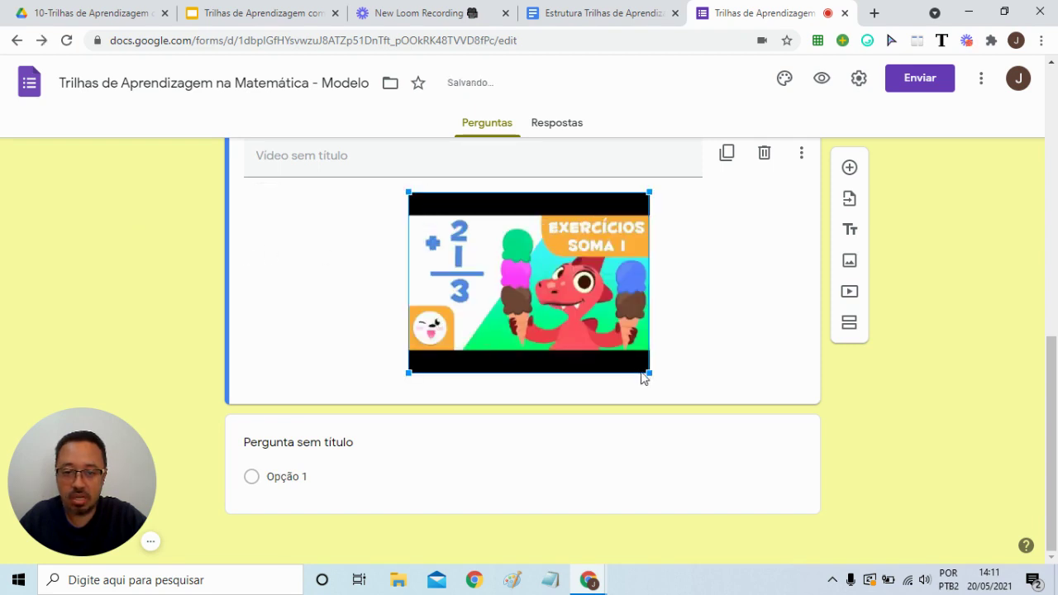
Enlarge the addition video in Section 2 by about a quarter, keeping it centered in its block
drag(644, 378, 678, 413)
click(707, 332)
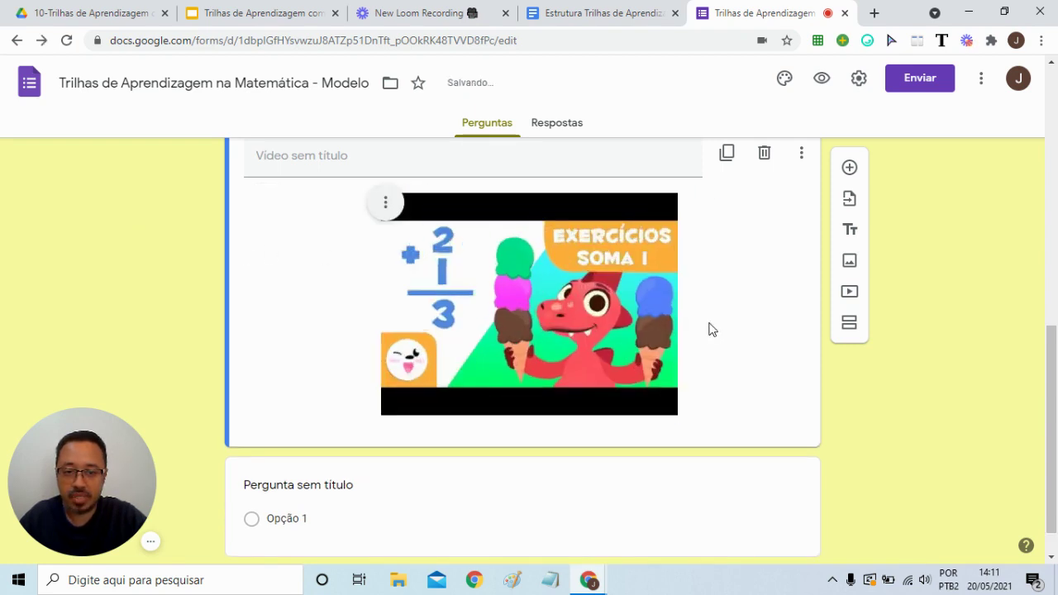
scroll(466, 319, up, 1)
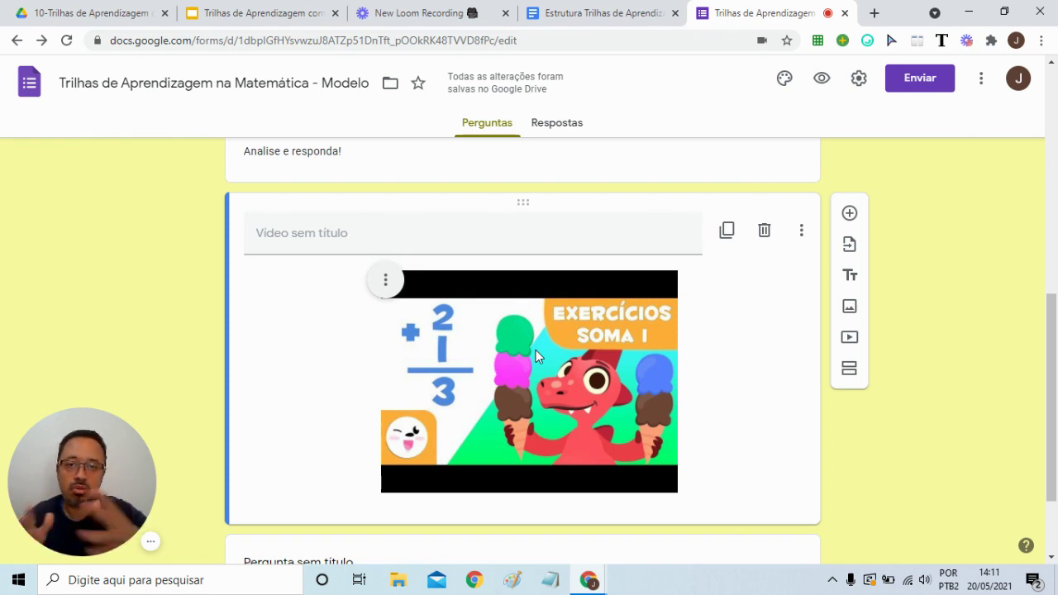
scroll(535, 350, up, 3)
scroll(496, 352, down, 1)
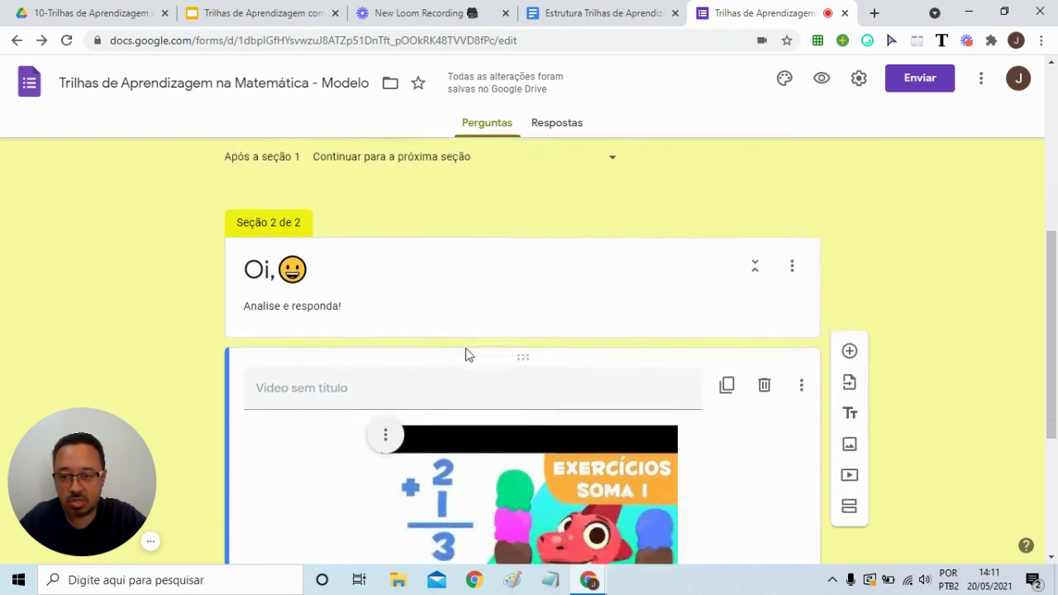
scroll(466, 354, down, 3)
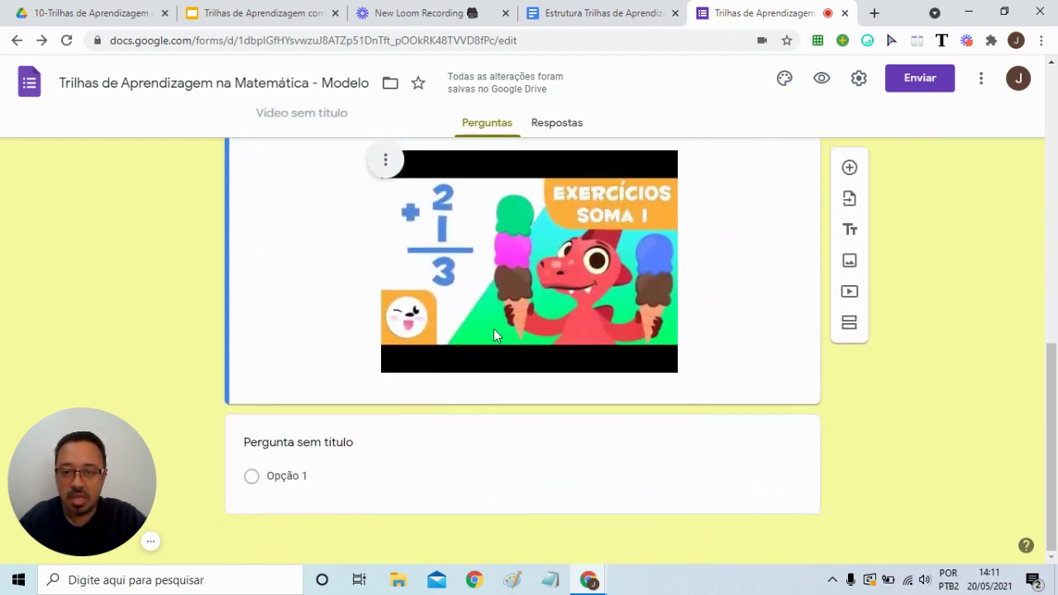
Copy "Qual é o resultado da soma 1 + 1 ?" from the structure document into the untitled question below the video
click(599, 14)
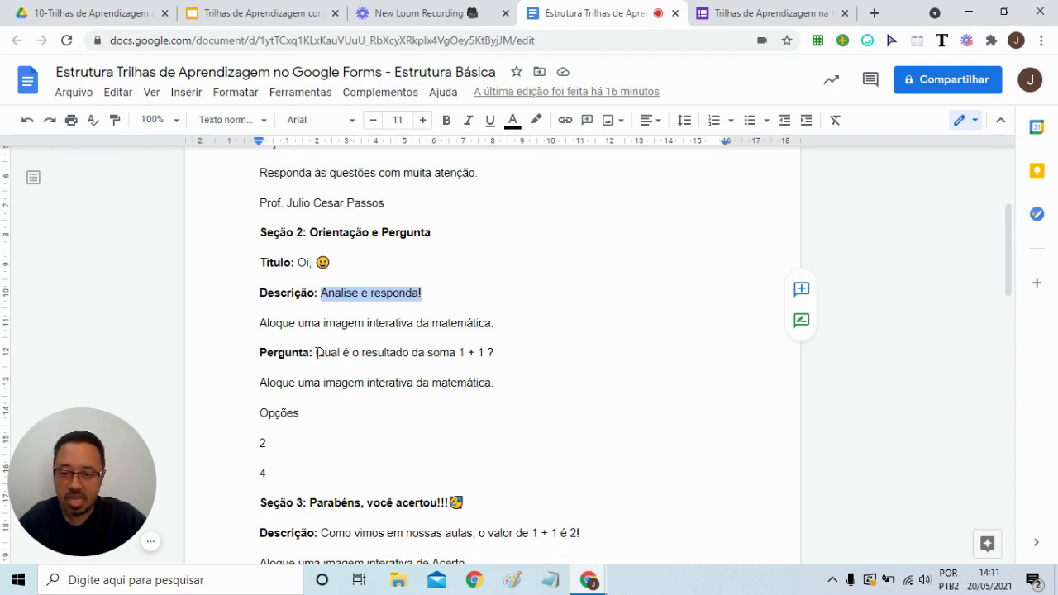
drag(318, 353, 500, 352)
key(ctrl+c)
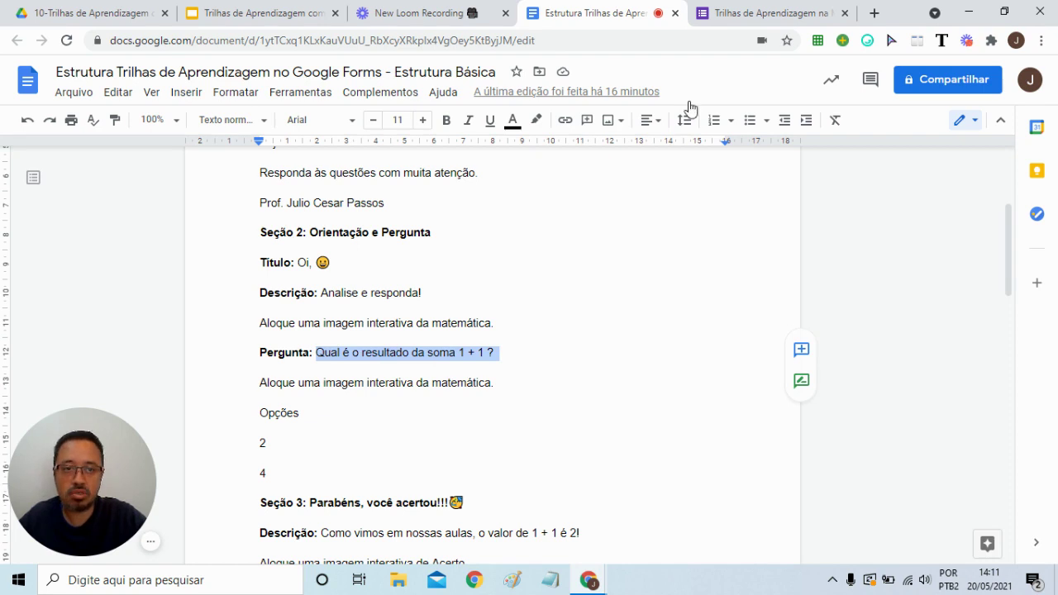
click(743, 13)
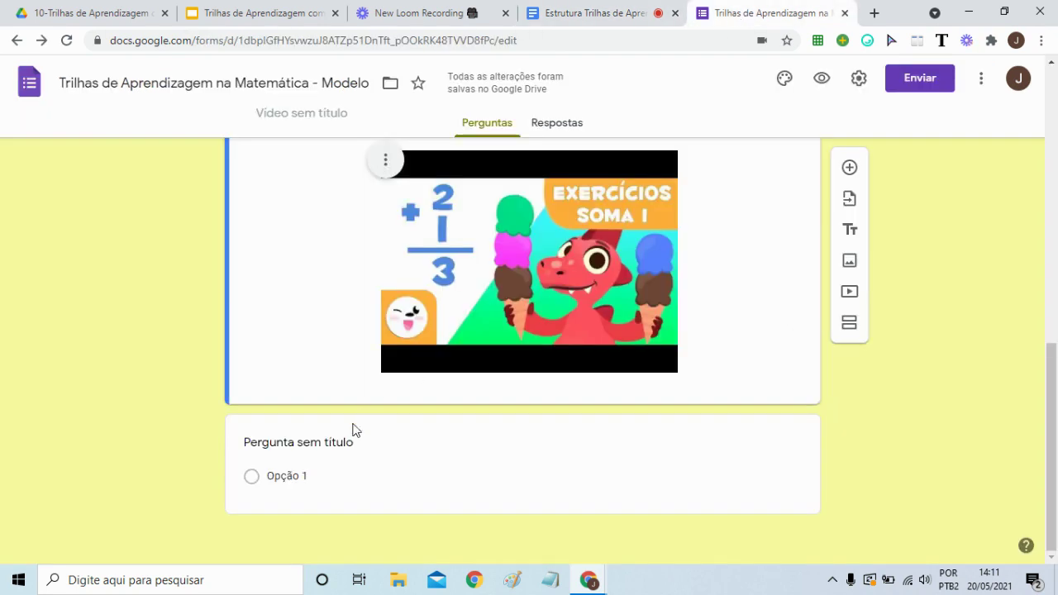
click(309, 442)
key(ctrl+v)
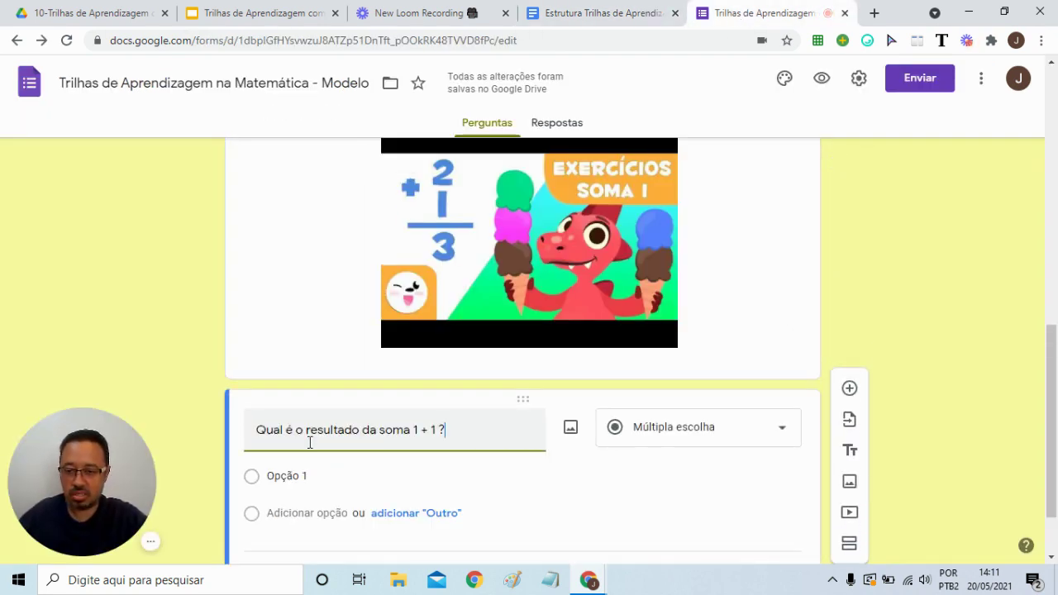
Search Google Images for "math" and insert the picture of colorful math symbols into the 1 + 1 question
scroll(331, 496, down, 1)
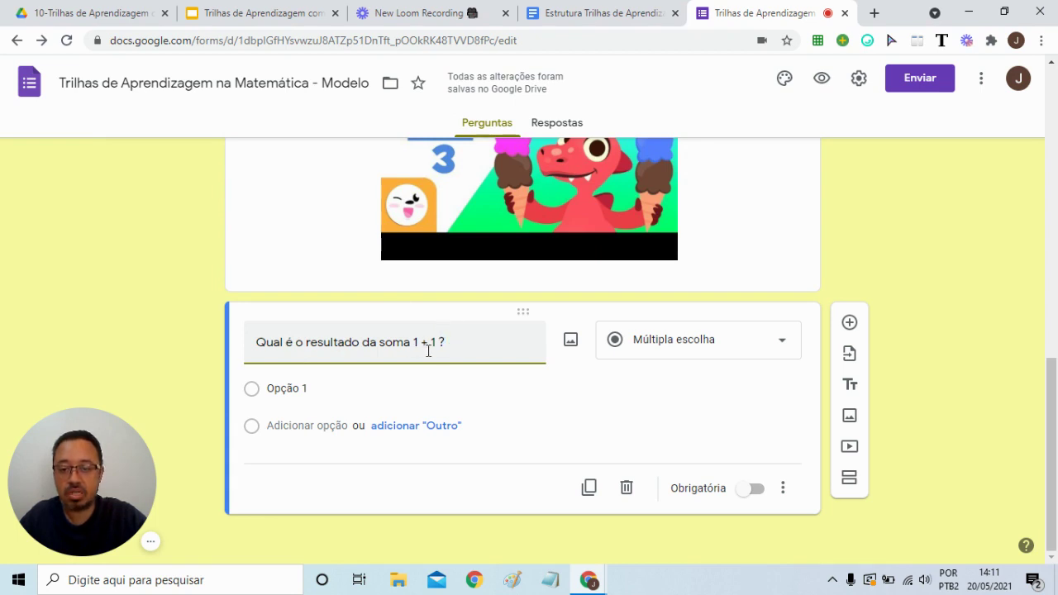
click(571, 342)
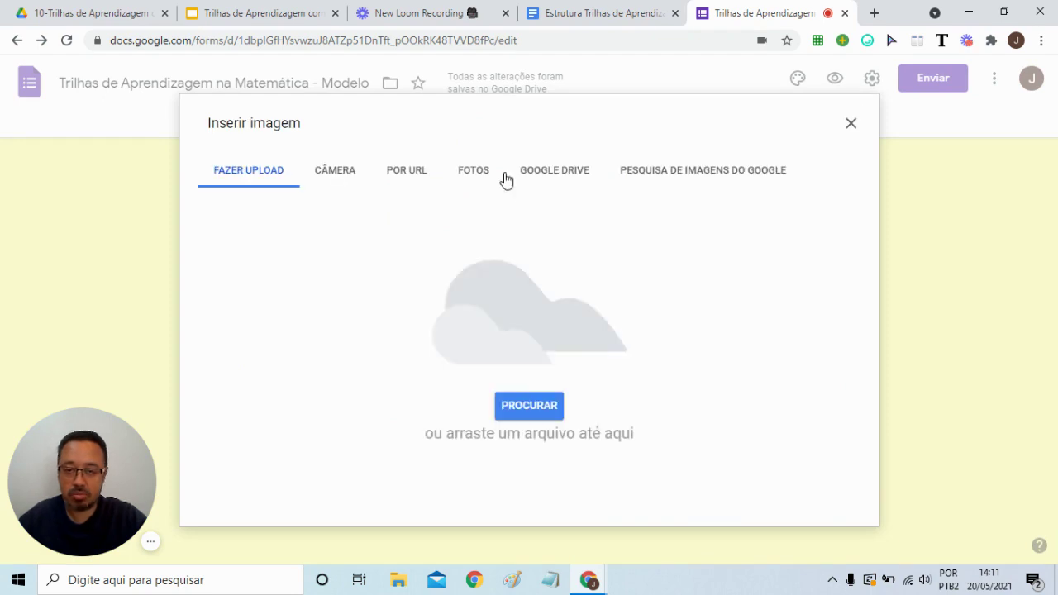
click(693, 177)
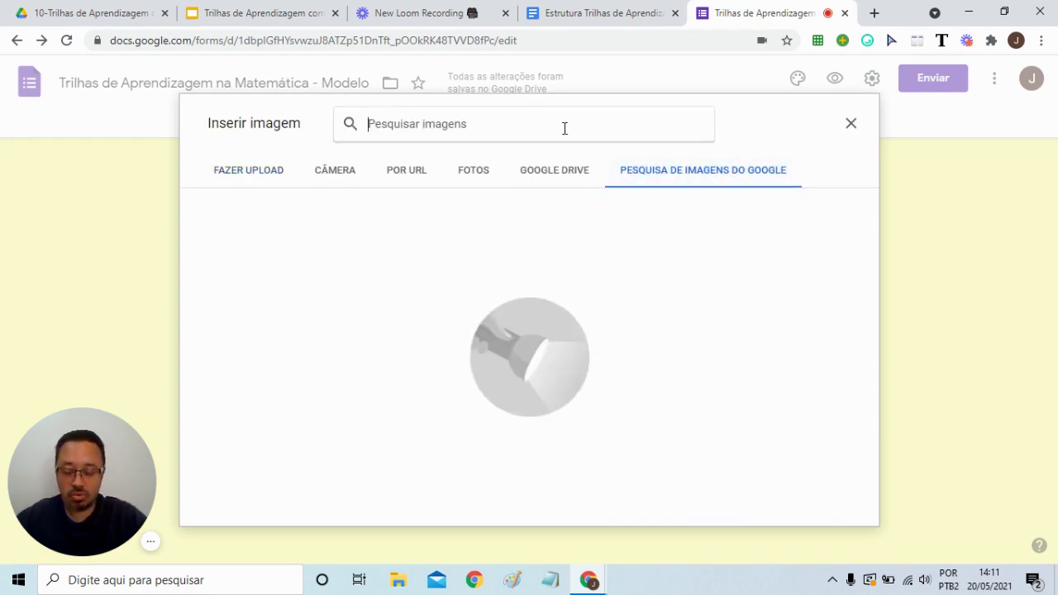
text(math)
key(Return)
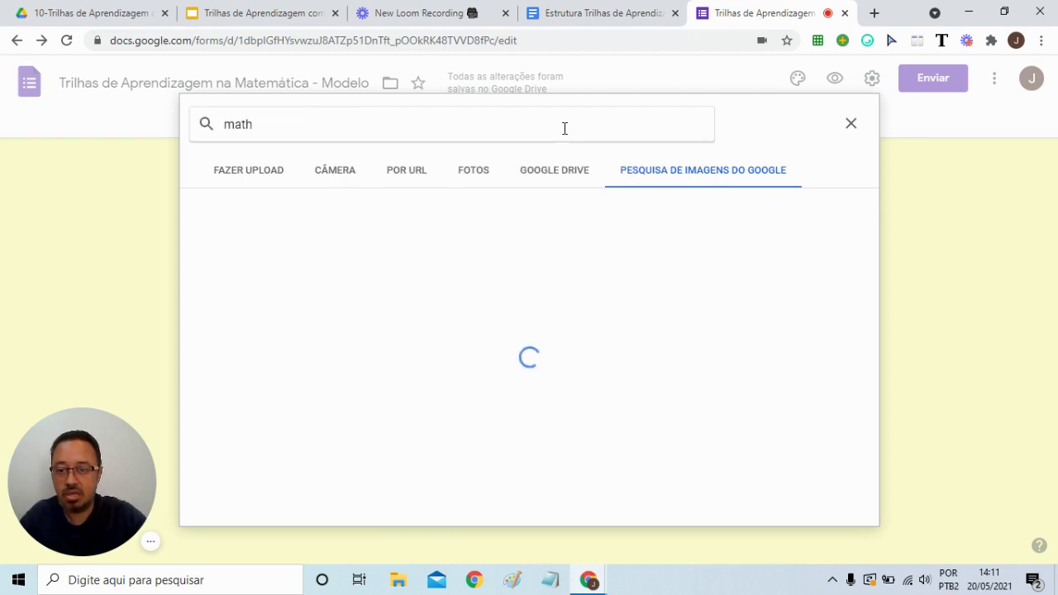
click(246, 258)
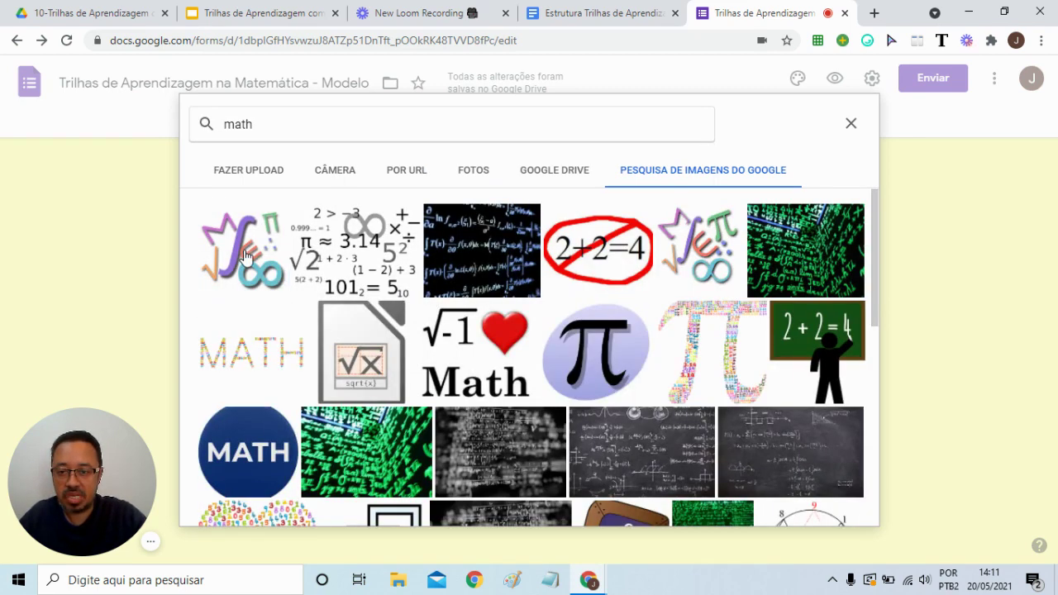
click(836, 507)
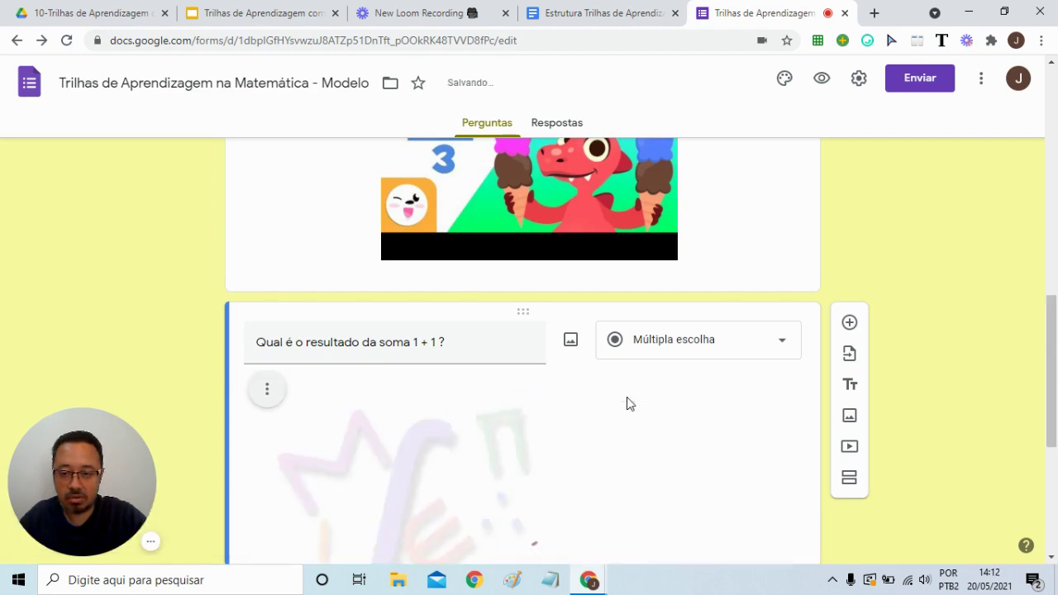
Center the math symbols image in the question and shrink it to about half its size
scroll(616, 401, down, 2)
click(265, 240)
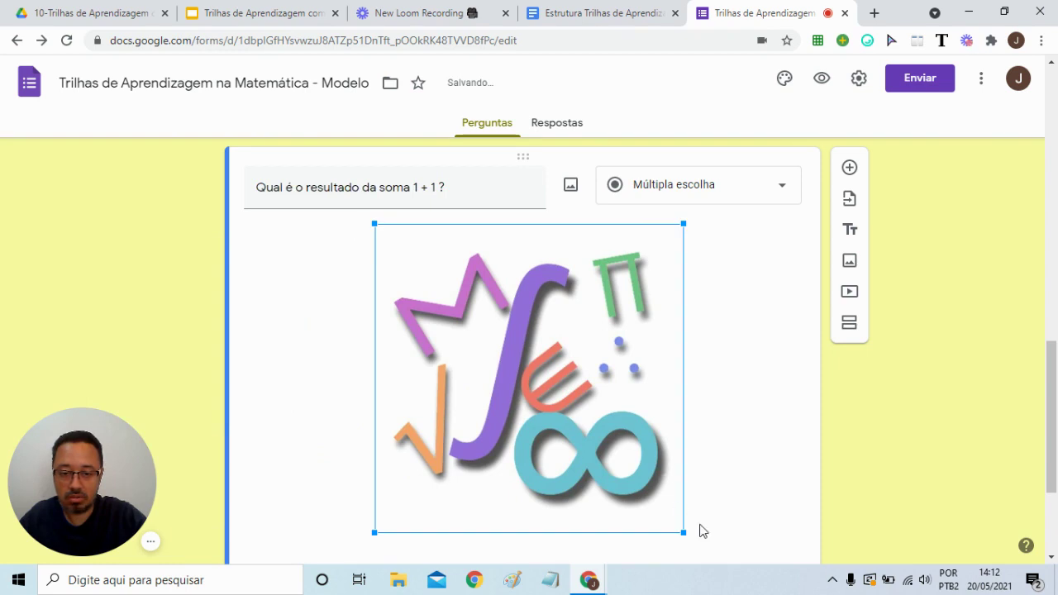
drag(680, 533, 544, 398)
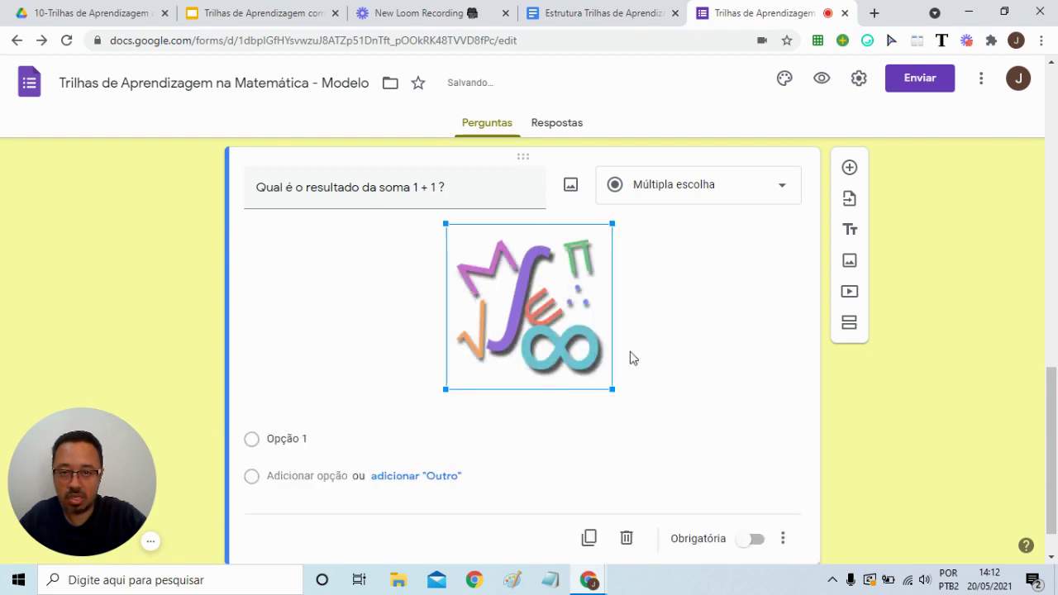
click(679, 336)
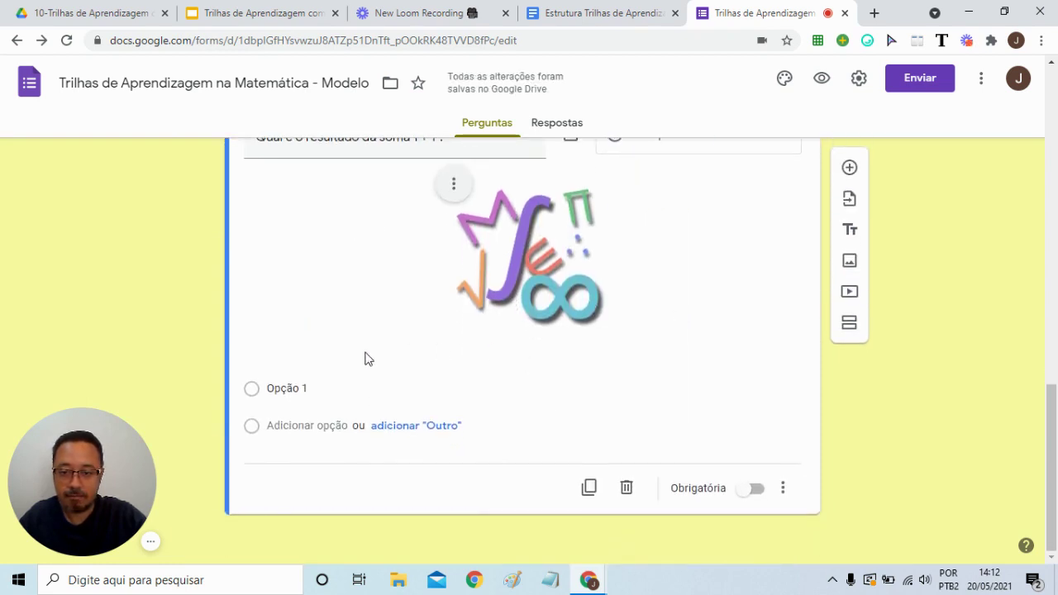
Set the answer options of the 1 + 1 question to "2" and "4"
click(321, 388)
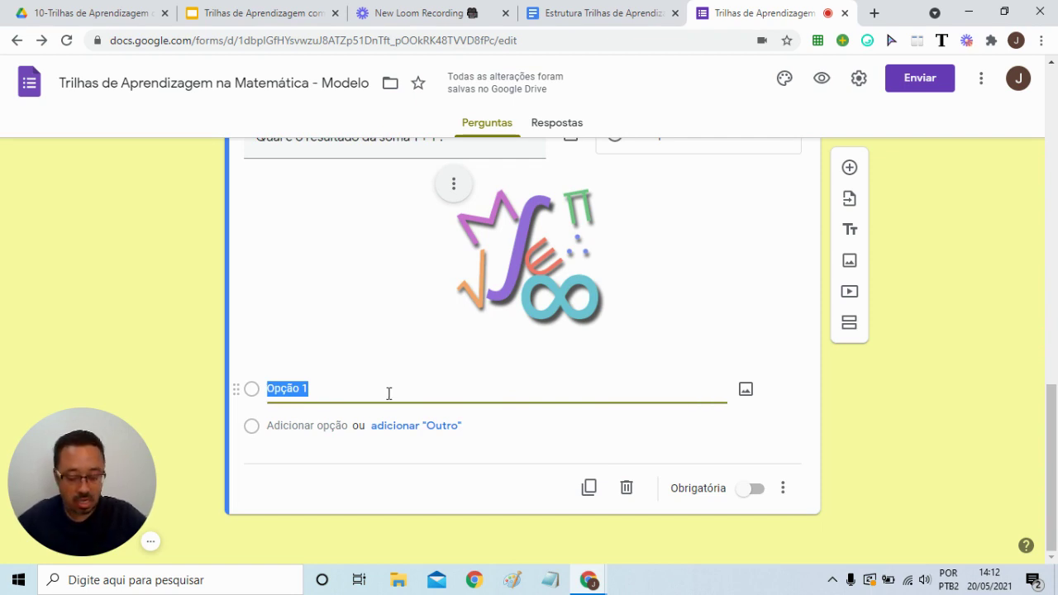
text(2)
key(Tab)
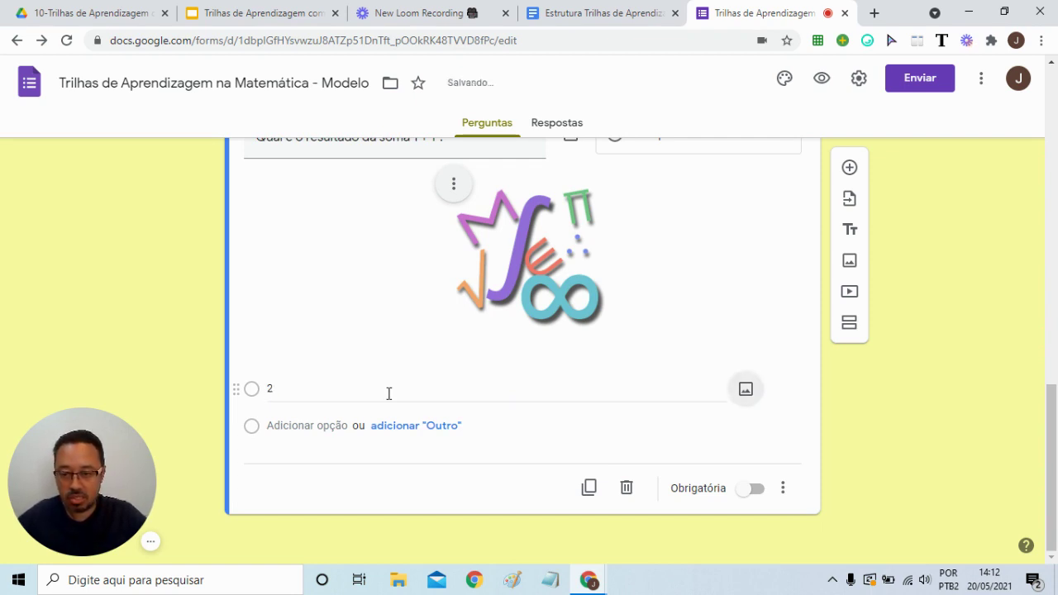
key(shift+Tab)
key(Return)
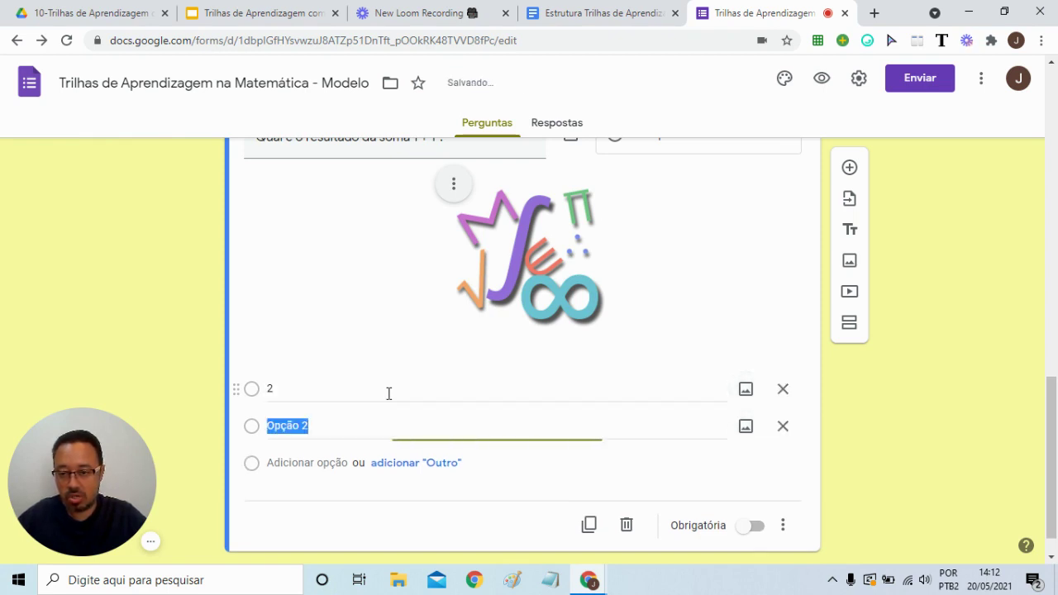
text(4)
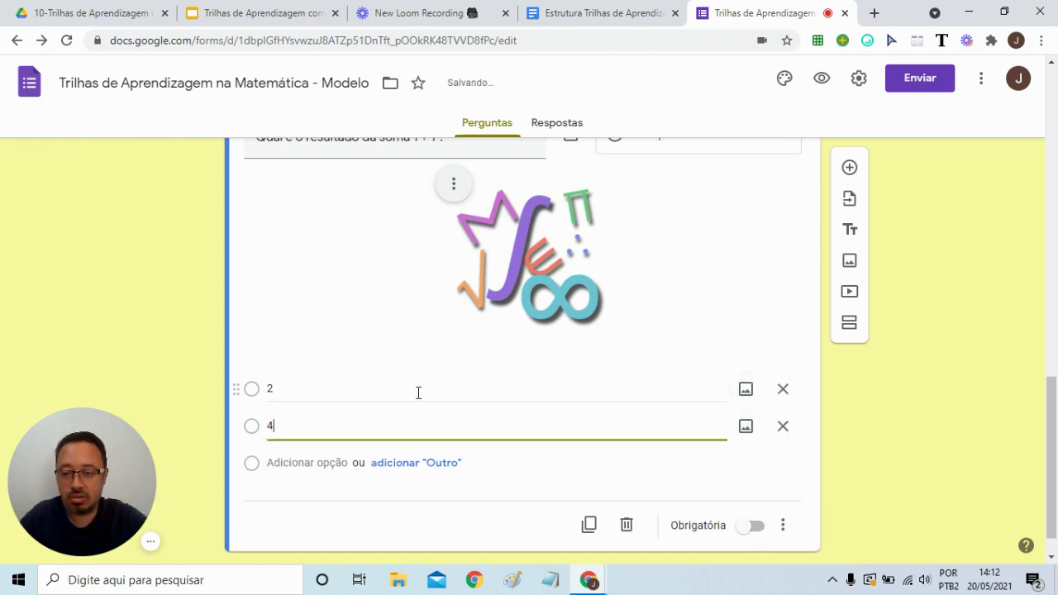
scroll(633, 441, up, 1)
scroll(321, 411, down, 1)
scroll(742, 465, down, 1)
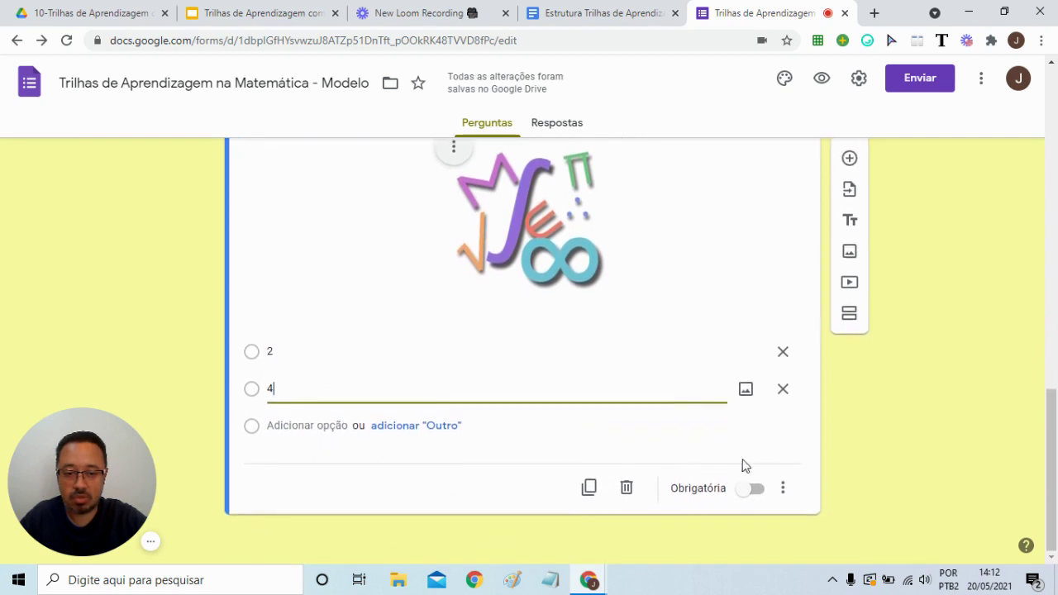
click(786, 440)
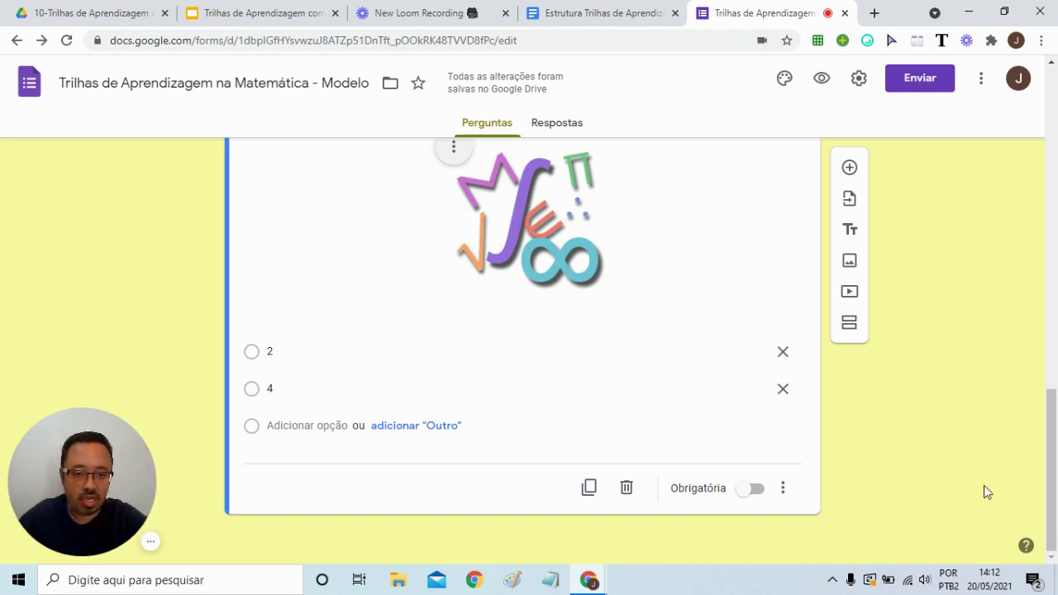
Add Section 3 after the question and title it "Parabéns, você acertou!!!🥳", copied from the structure document
click(851, 328)
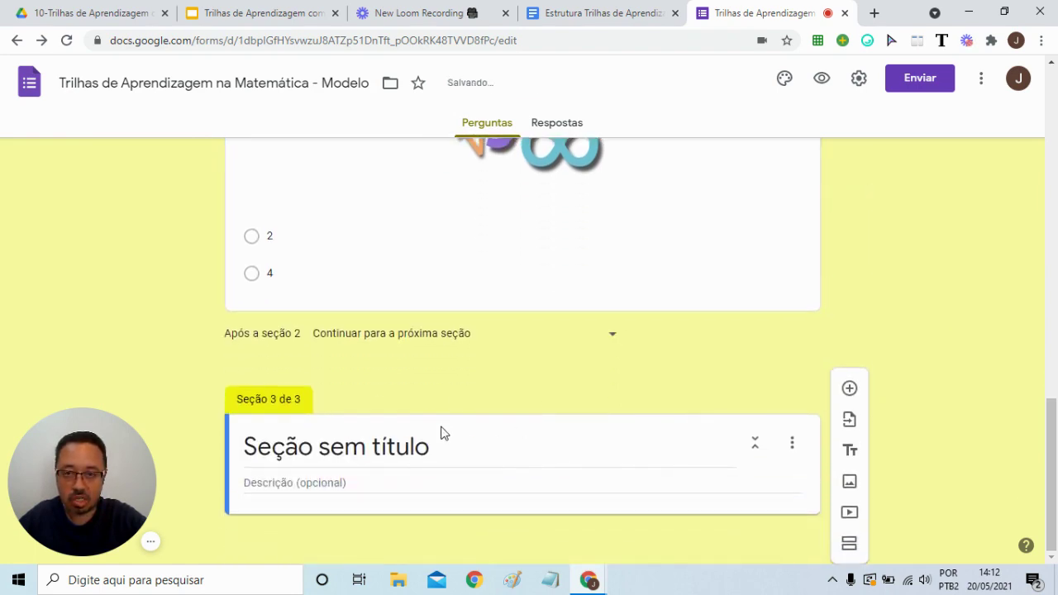
click(583, 18)
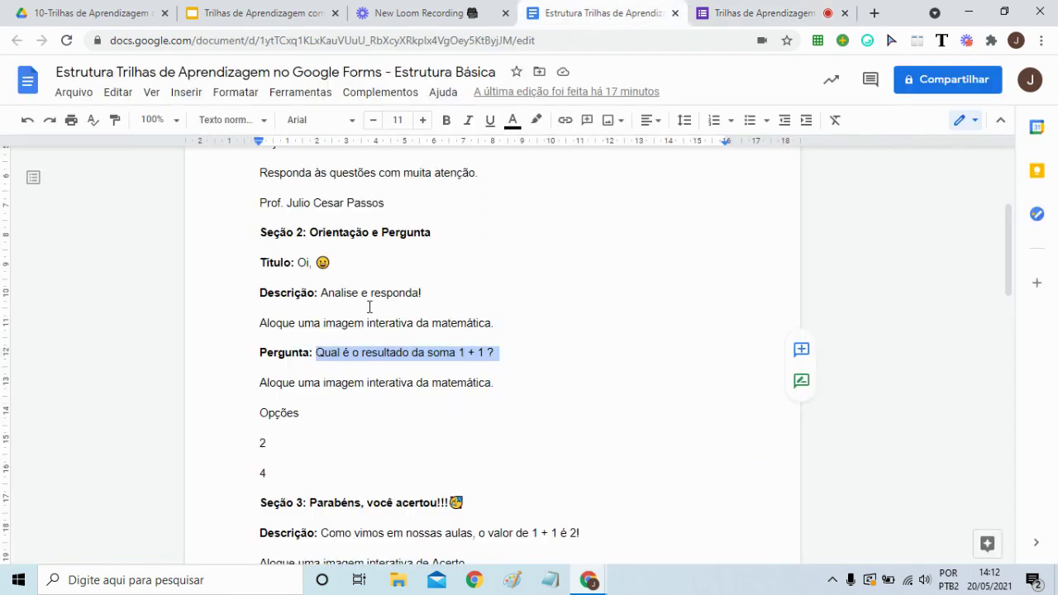
scroll(364, 303, down, 3)
scroll(330, 259, down, 3)
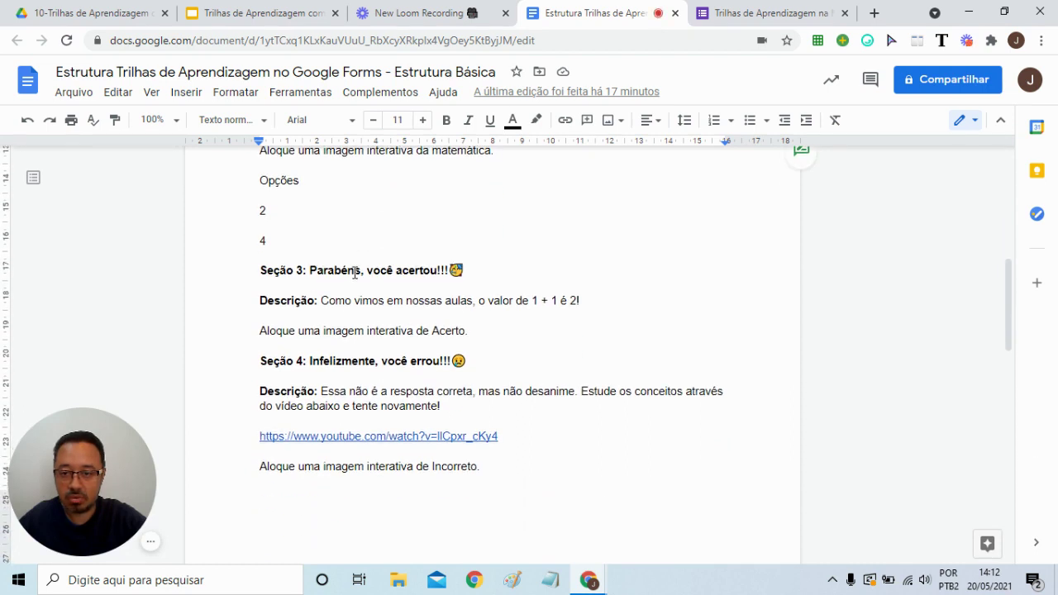
drag(310, 271, 468, 267)
key(ctrl+c)
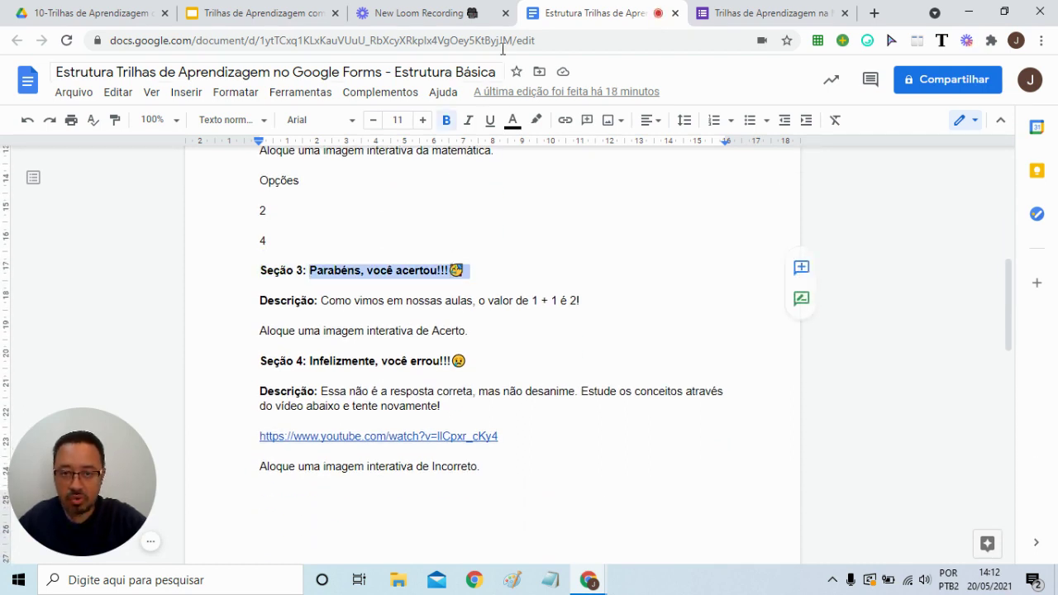
click(728, 9)
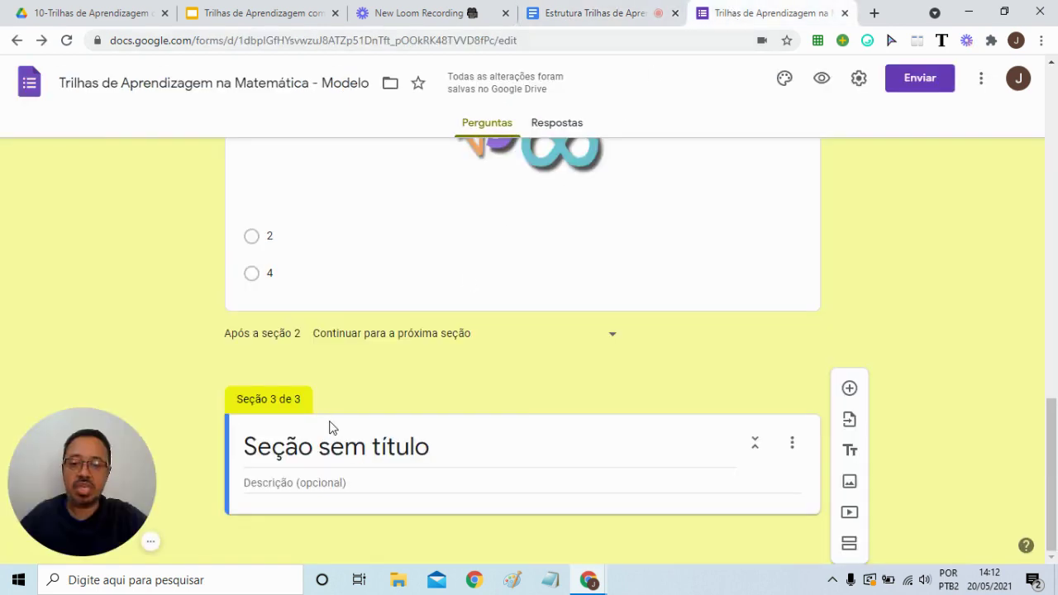
click(346, 450)
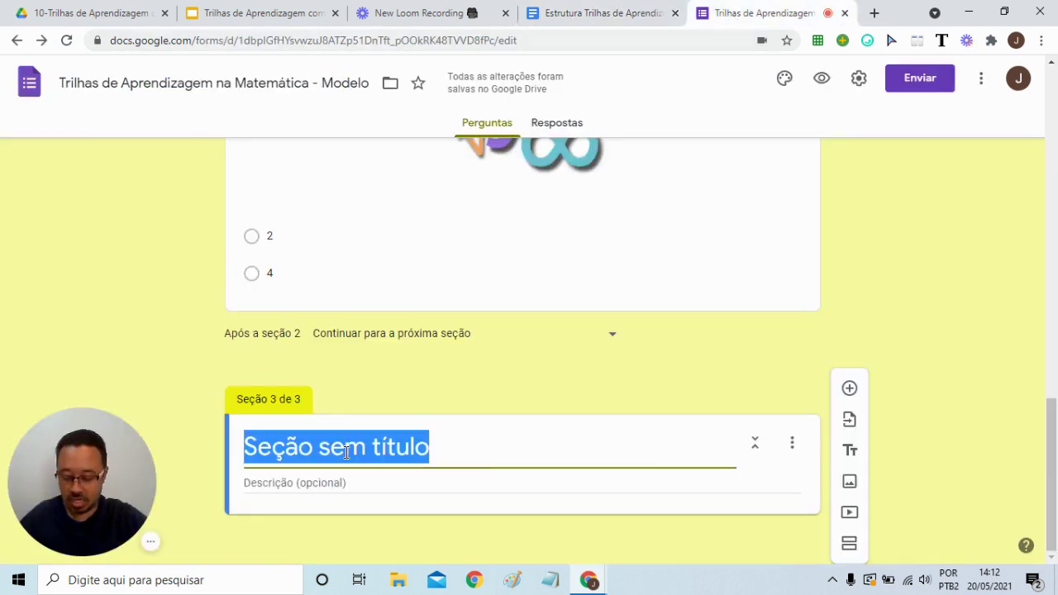
key(ctrl+v)
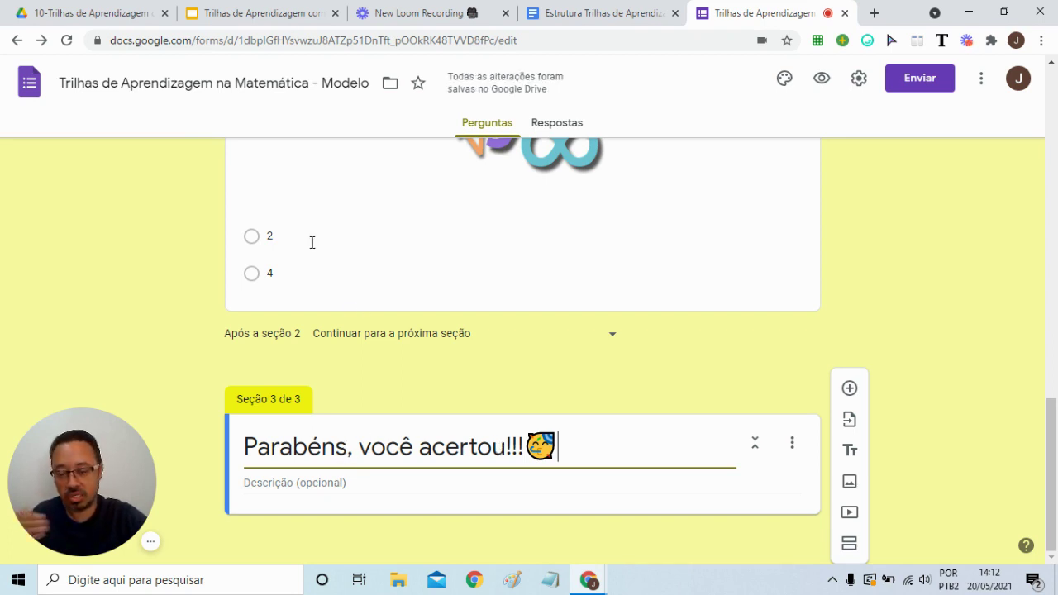
Copy the description "Como vimos em nossas aulas, o valor de 1 + 1 é 2!" from the structure document into Section 3
click(429, 486)
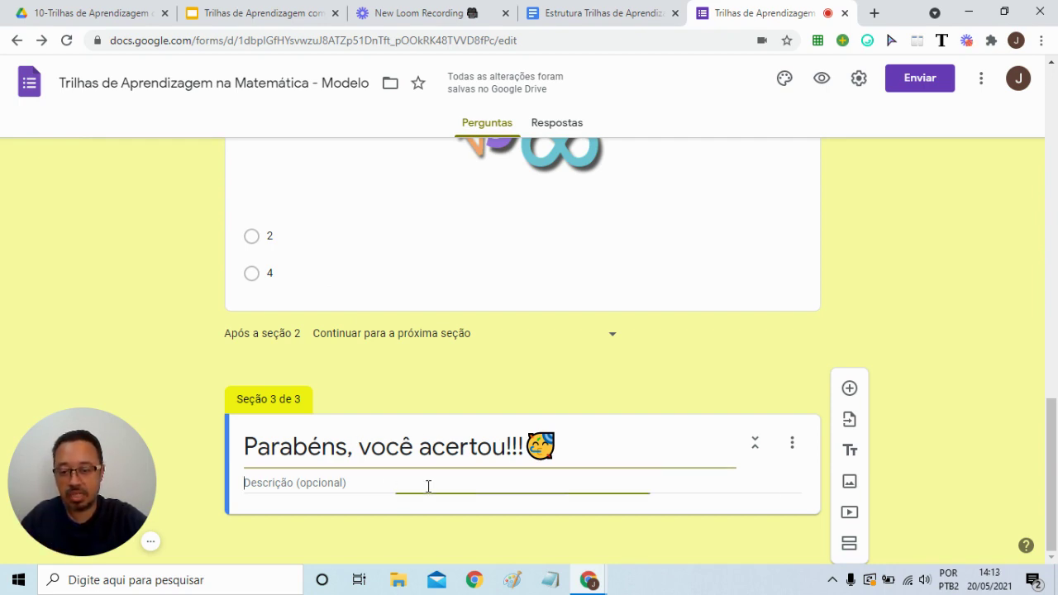
click(600, 14)
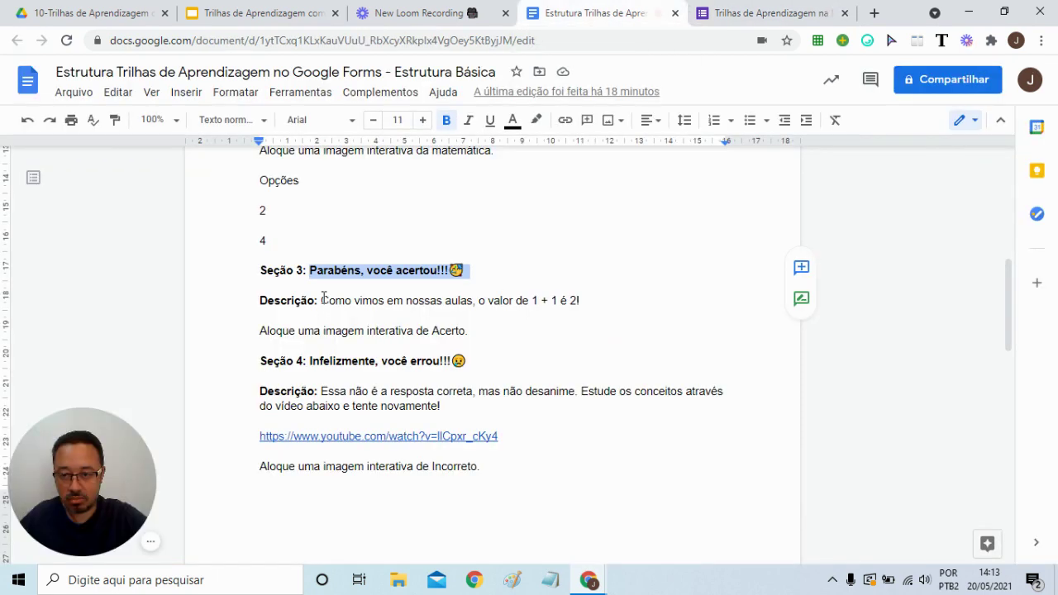
drag(320, 300, 581, 300)
key(ctrl+c)
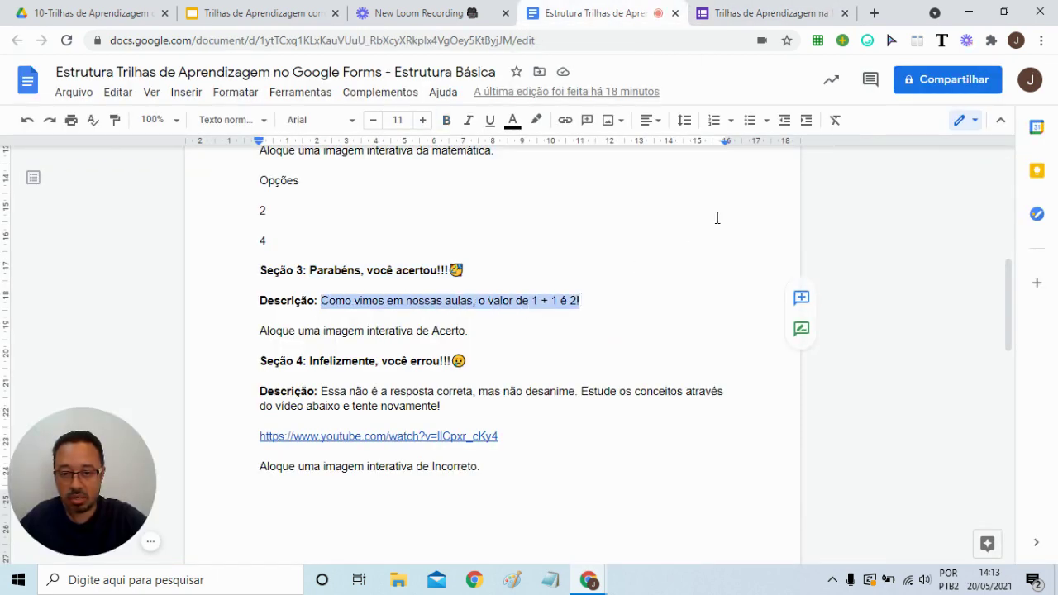
click(727, 12)
key(ctrl+v)
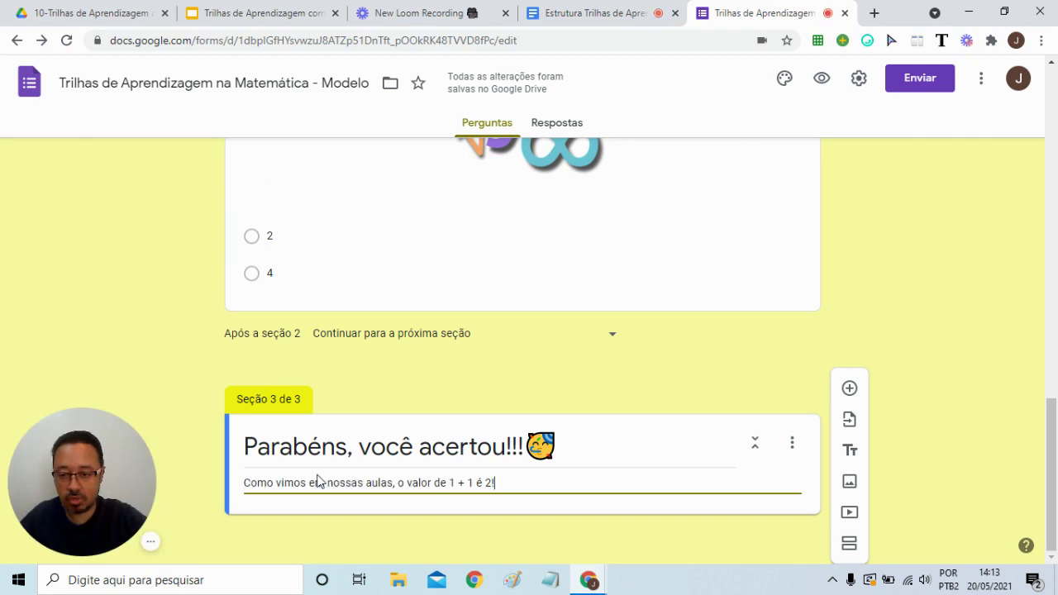